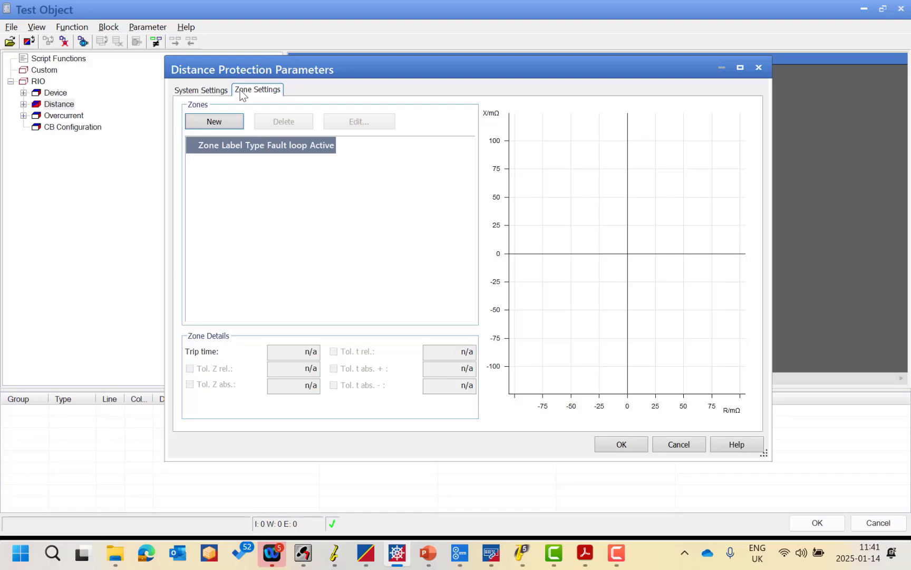
Step: Add a new distance zone Z1 with type Tripping and widen the zone list's Label column
left_click(218, 123)
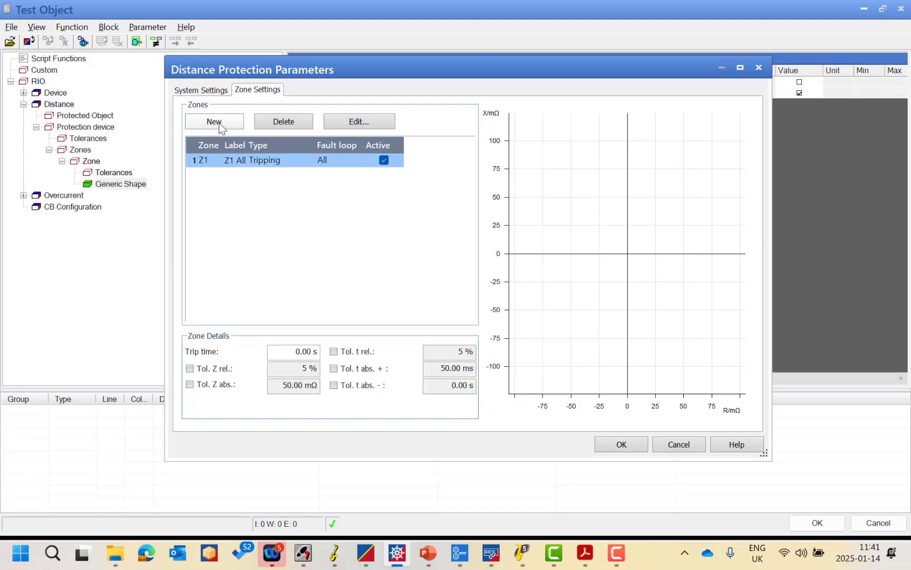
left_click(208, 160)
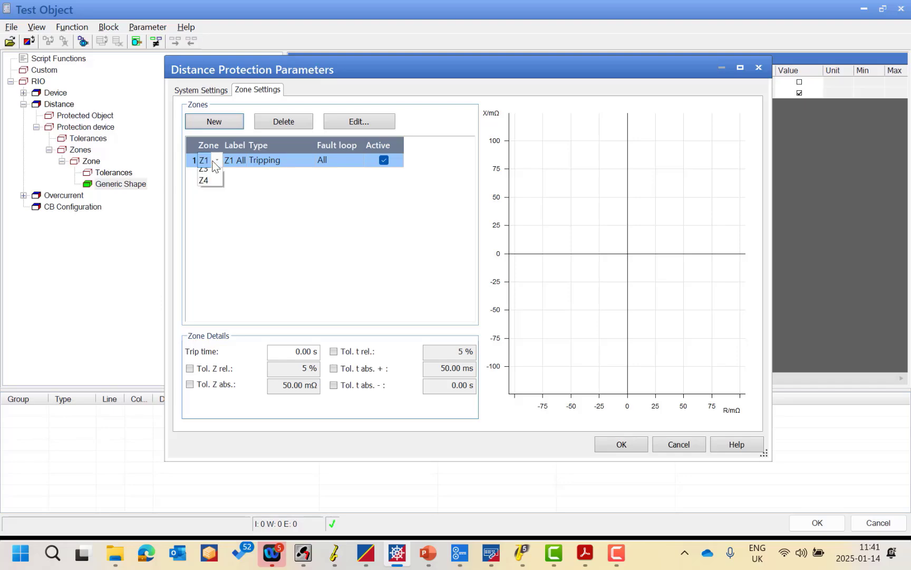
left_click(241, 158)
left_click_drag(247, 140, 293, 144)
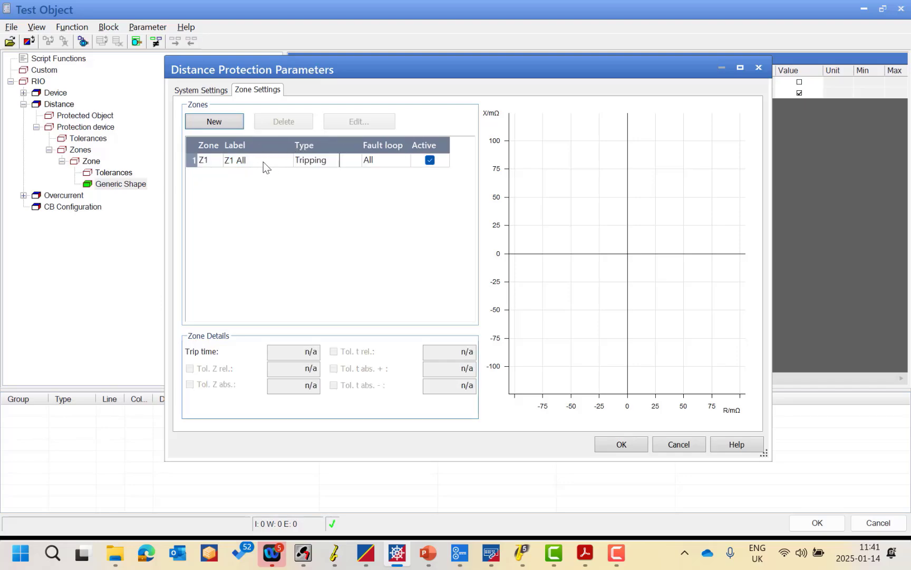
left_click(334, 159)
left_click(355, 160)
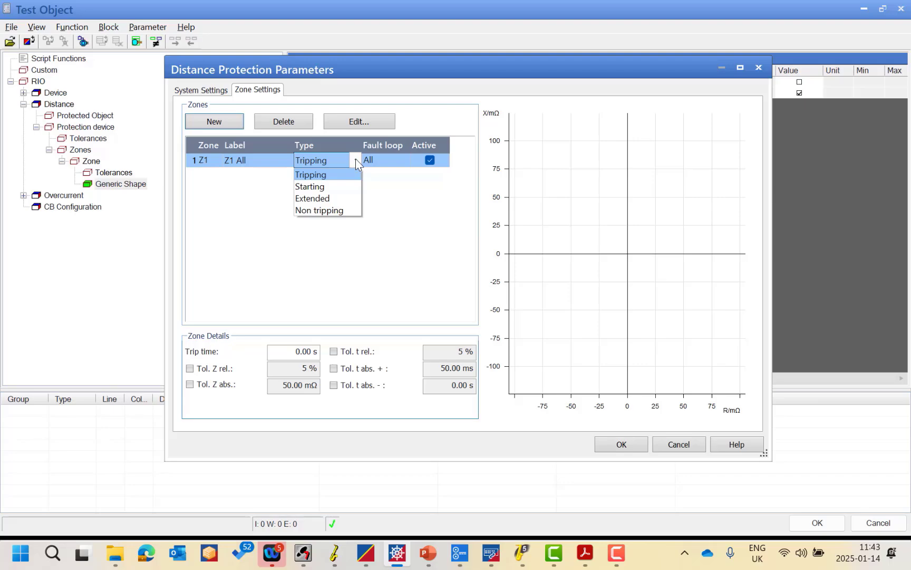
left_click(356, 158)
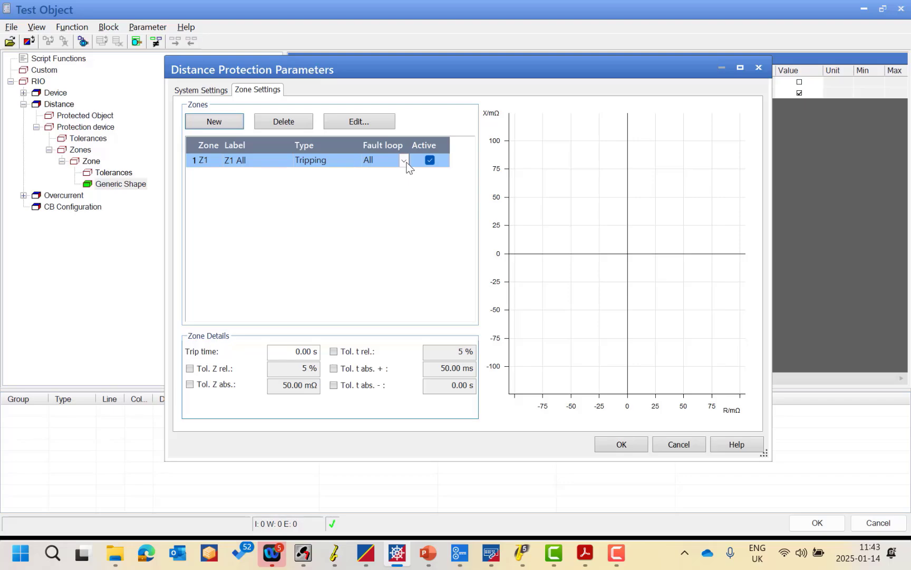
Step: Try the L-E fault loop for zone Z1 and set it back to All
left_click(404, 161)
left_click(375, 188)
mouse_move(334, 555)
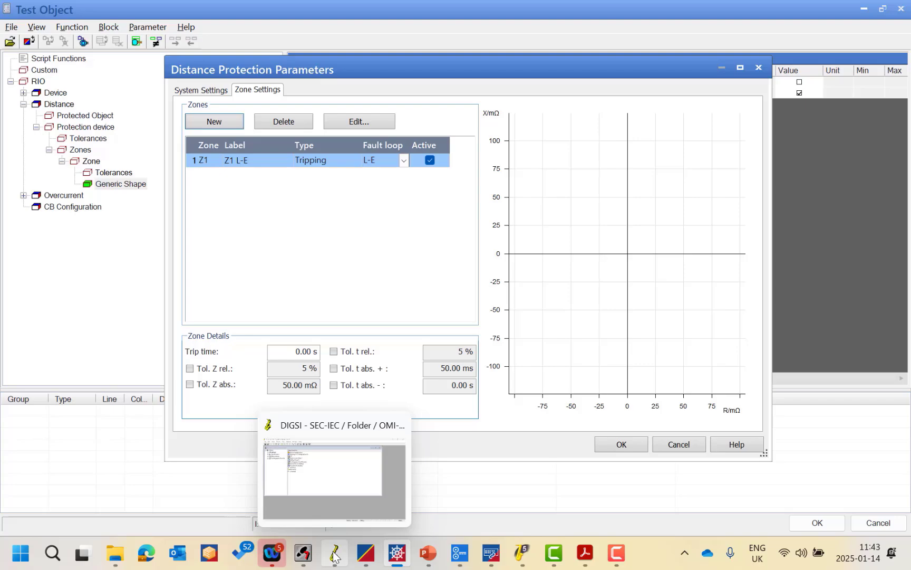
left_click(404, 160)
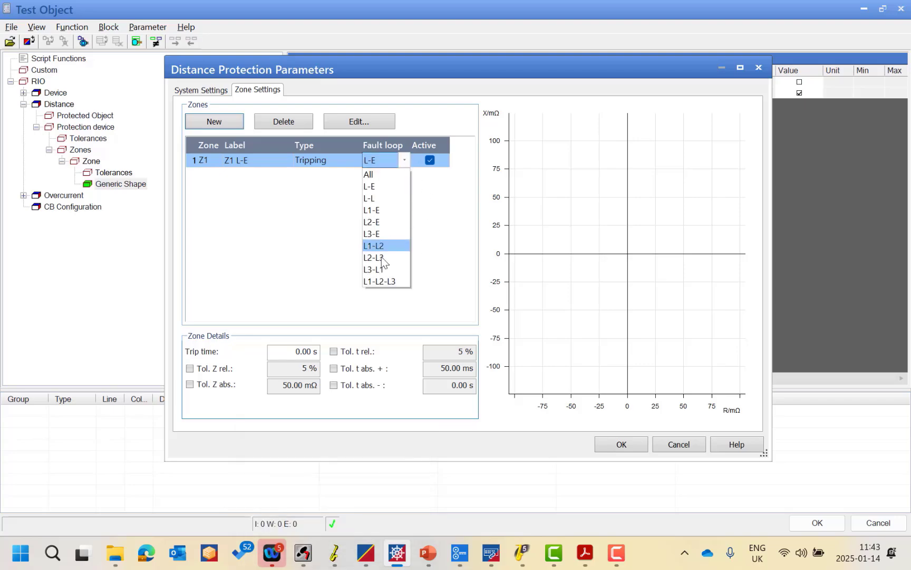
left_click(387, 173)
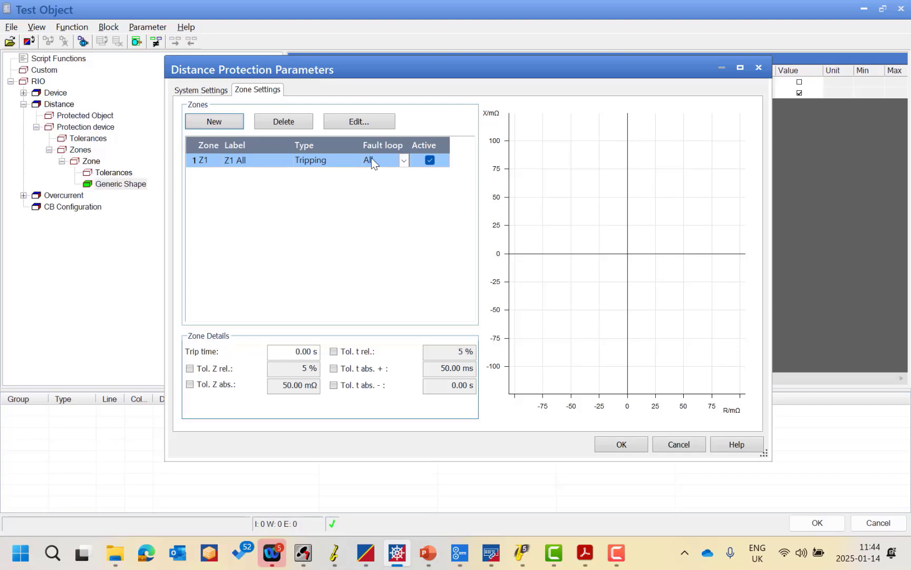
Step: Switch to DIGSI, close Power System Data 2, examine the Z1 settings in Distance zones (quadrilateral), and return to the Test Object
left_click(334, 553)
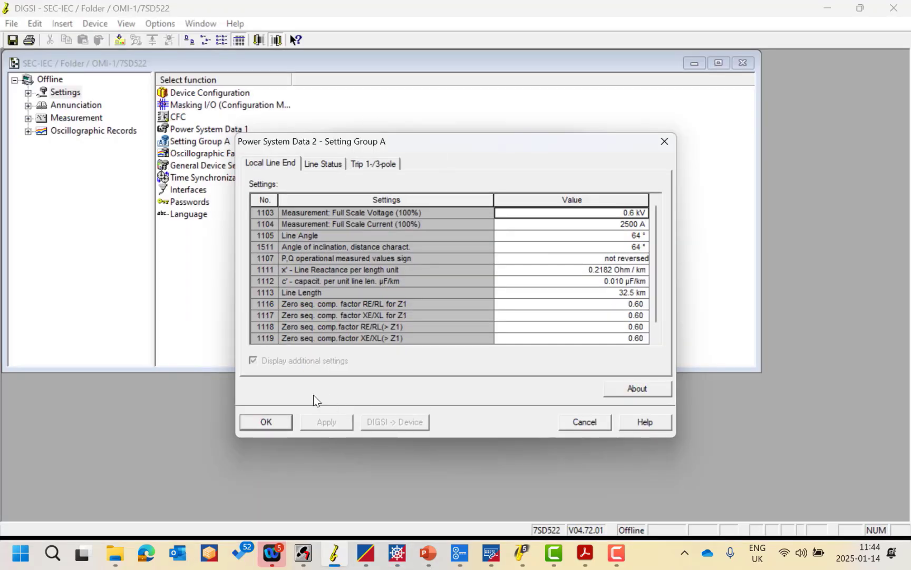
left_click(266, 422)
double_click(396, 238)
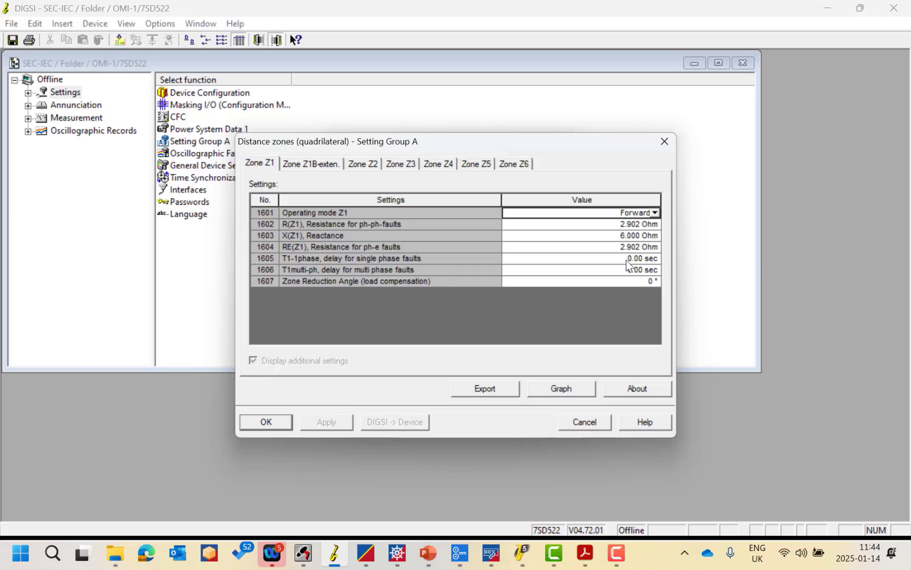
left_click(618, 554)
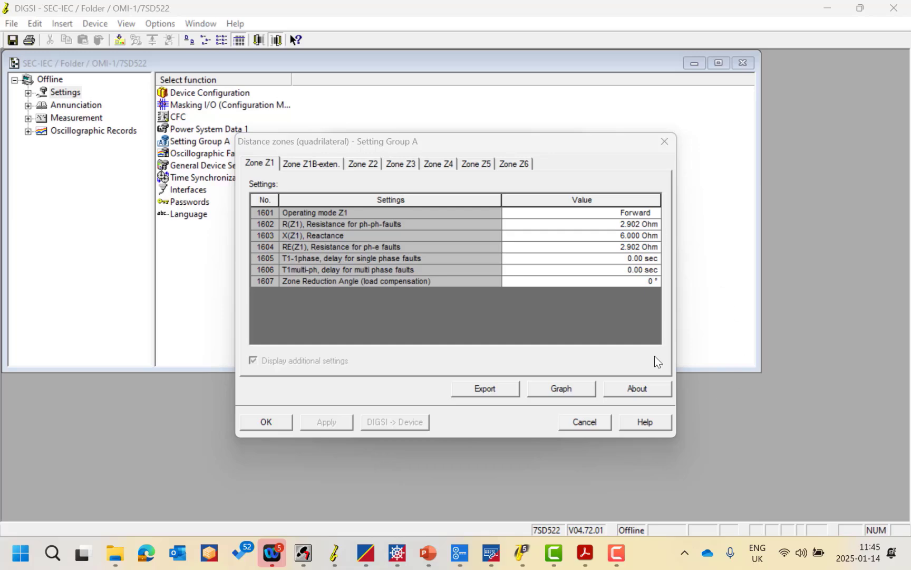
mouse_move(616, 560)
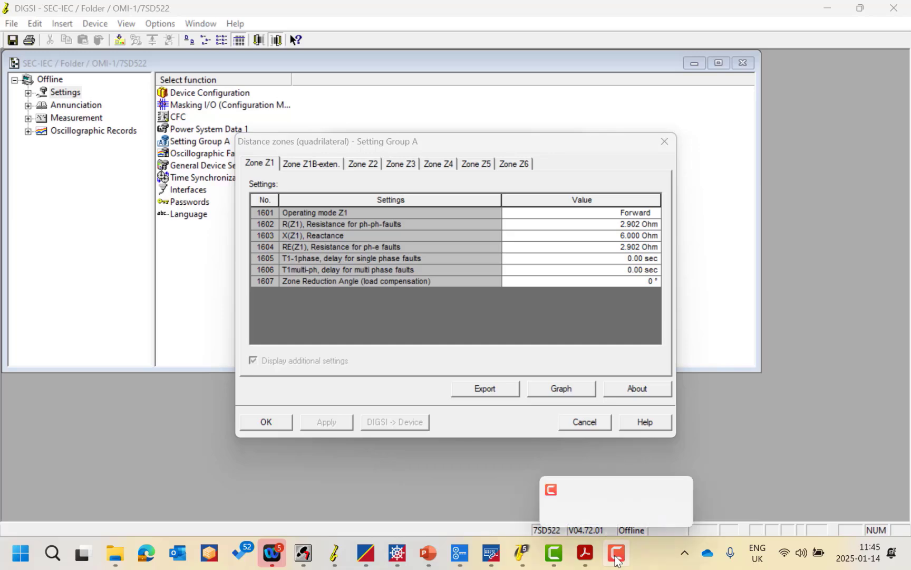
left_click(397, 554)
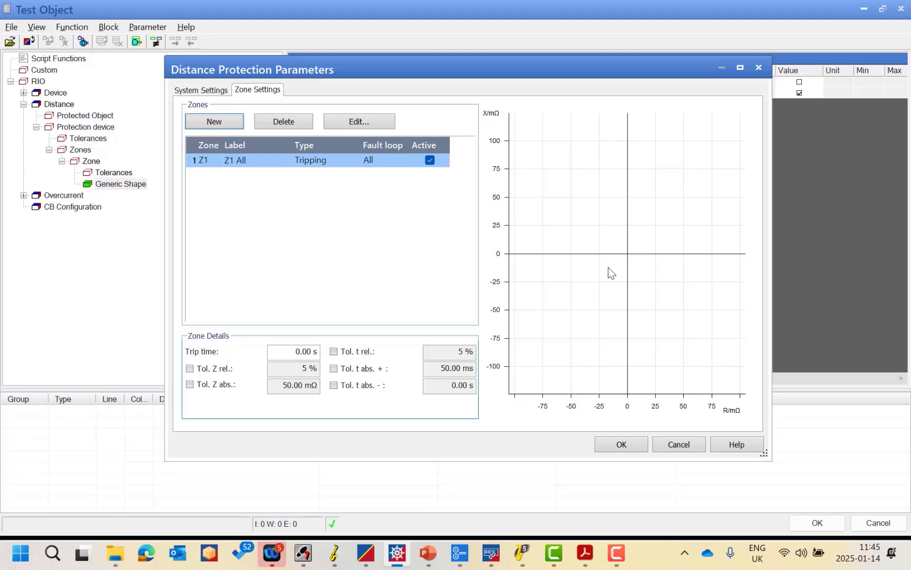
Step: Edit zone Z1's characteristic, apply the predefined quadrilateral shape and maximize the Characteristic Editor
left_click(357, 121)
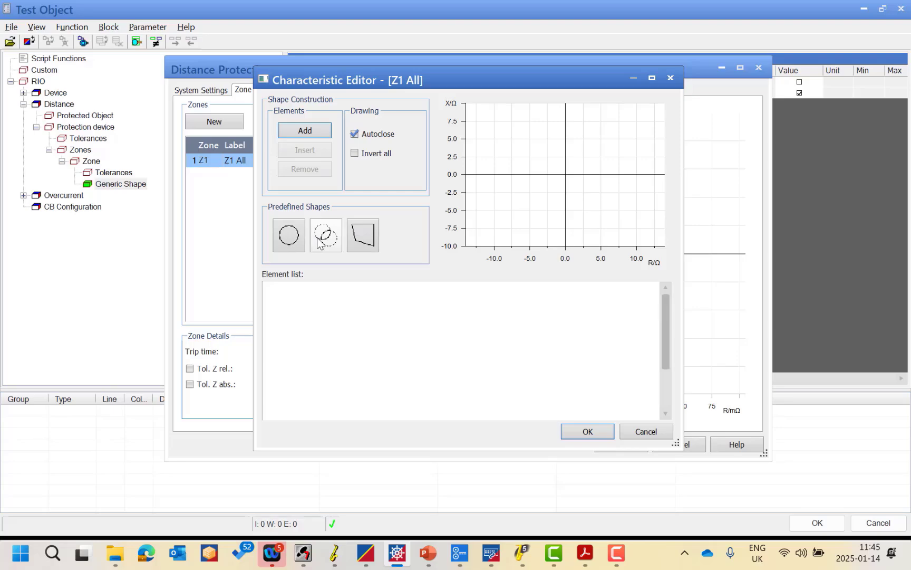
left_click(368, 236)
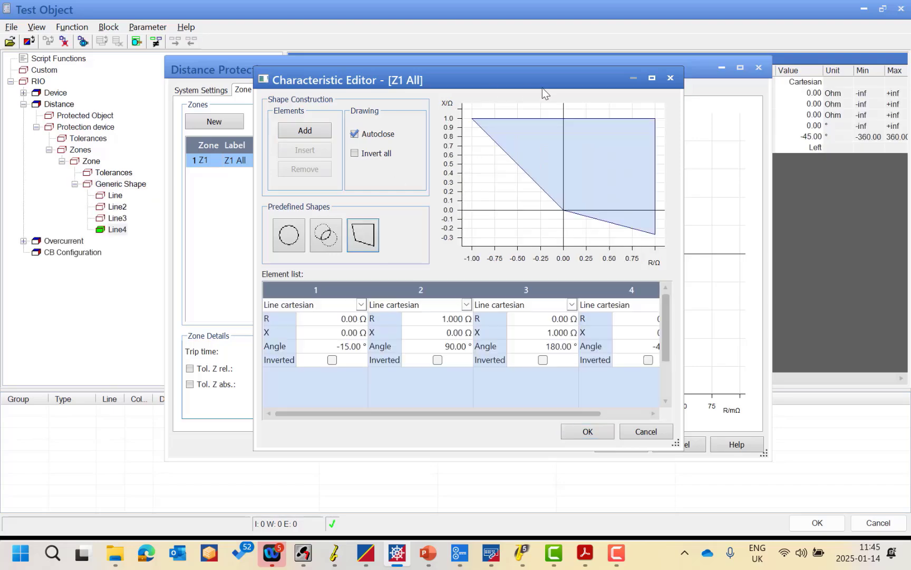
left_click(651, 80)
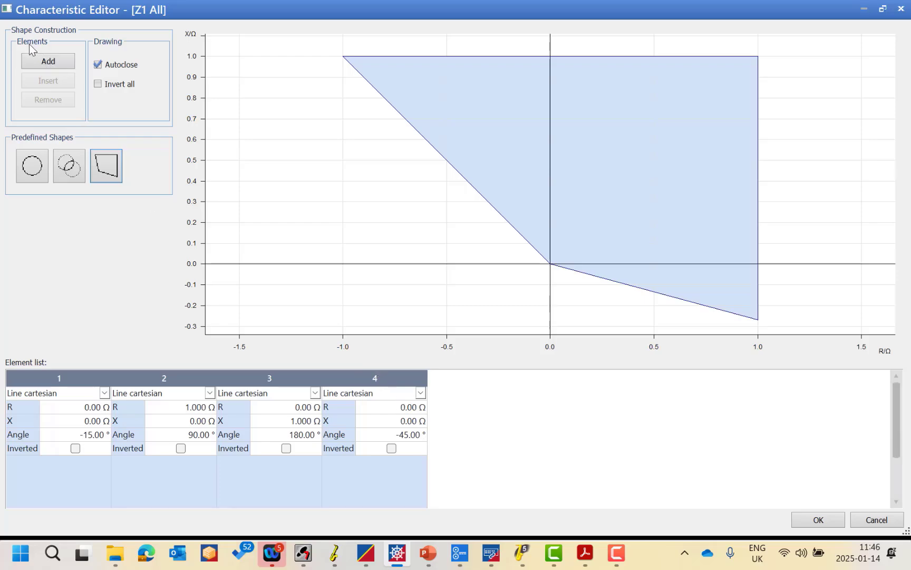
Step: Add a fifth element to the Z1 shape and set its type to Line cartesian
left_click(49, 62)
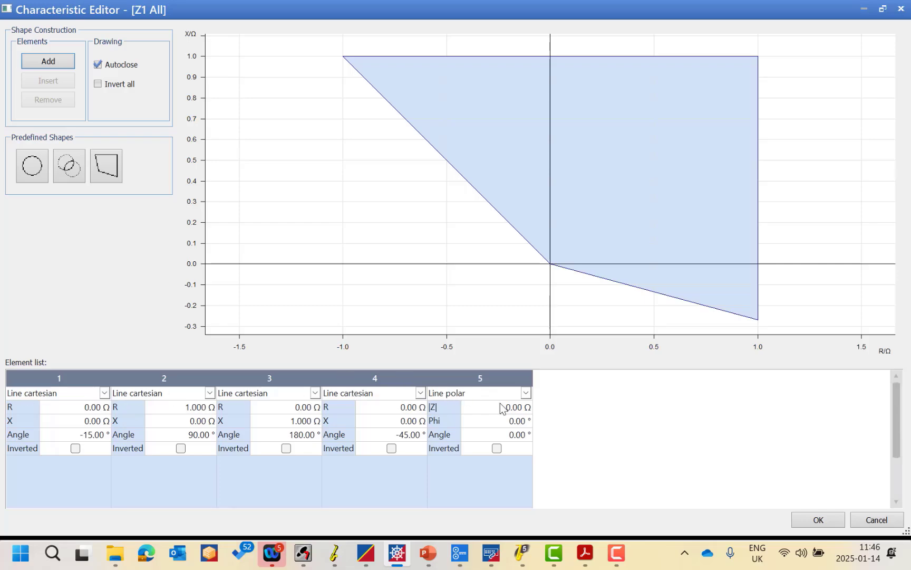
left_click(526, 393)
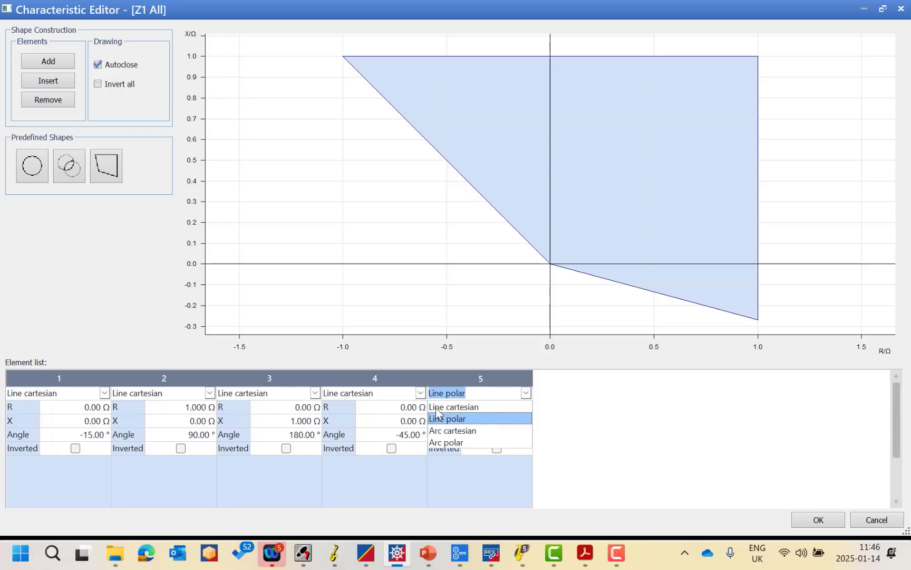
left_click(461, 406)
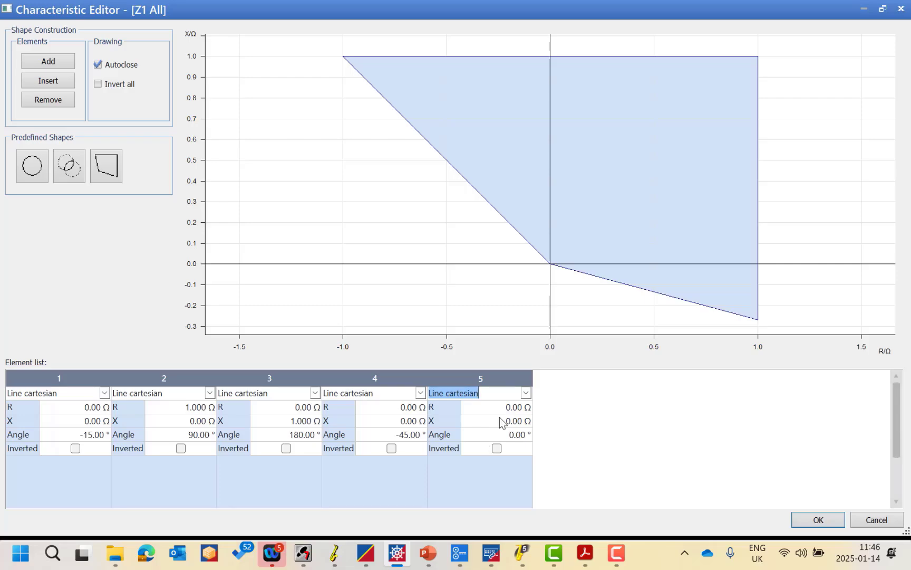
left_click(527, 392)
left_click(467, 418)
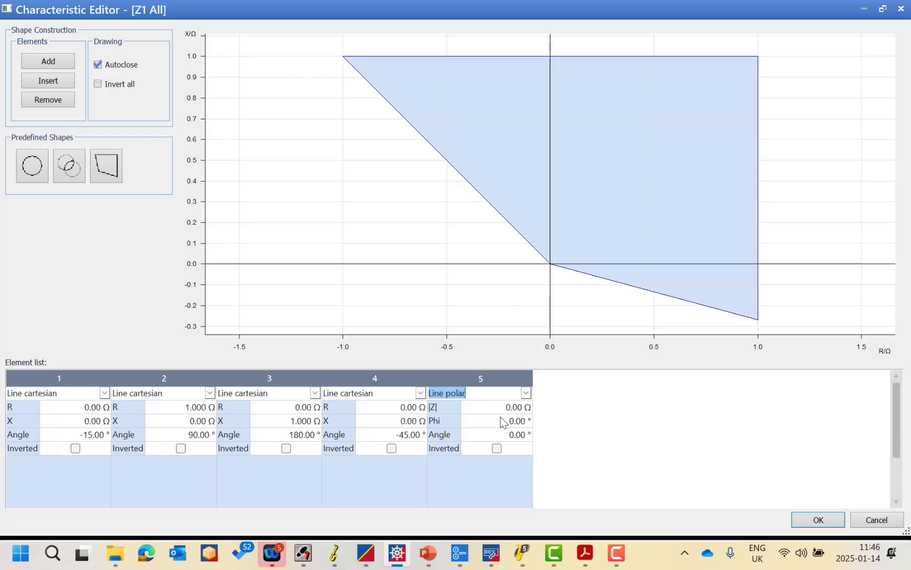
left_click(527, 392)
left_click(466, 407)
Step: Set the angle of line element 1 to -22°
left_click(64, 379)
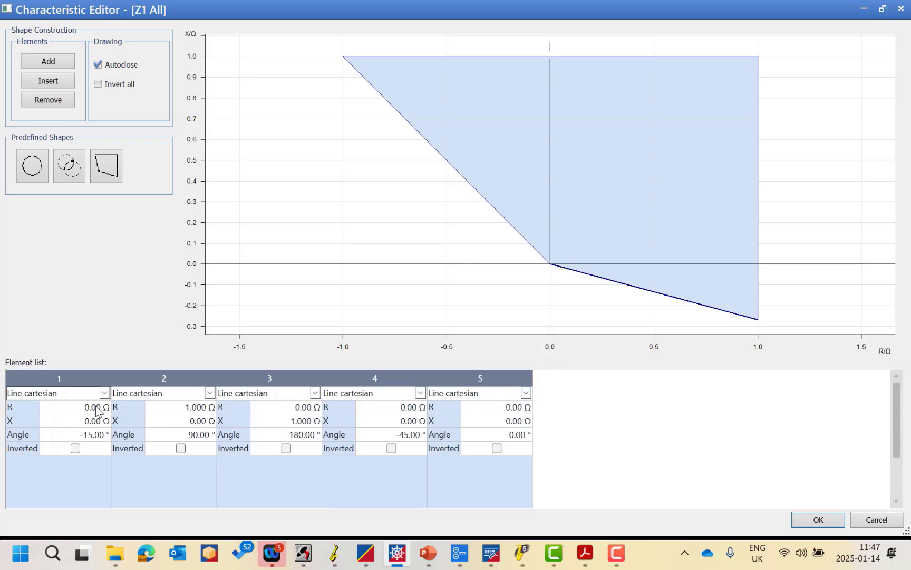
left_click(89, 437)
scroll(90, 439, "down", 7)
left_click(70, 423)
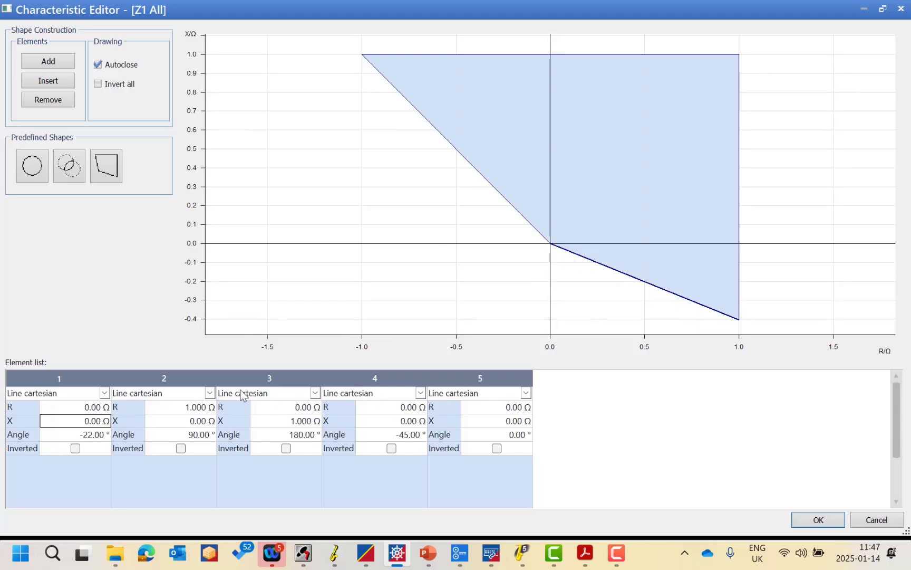
Step: Set line element 2's R to 2.9 Ω and its angle to 64°
left_click(178, 373)
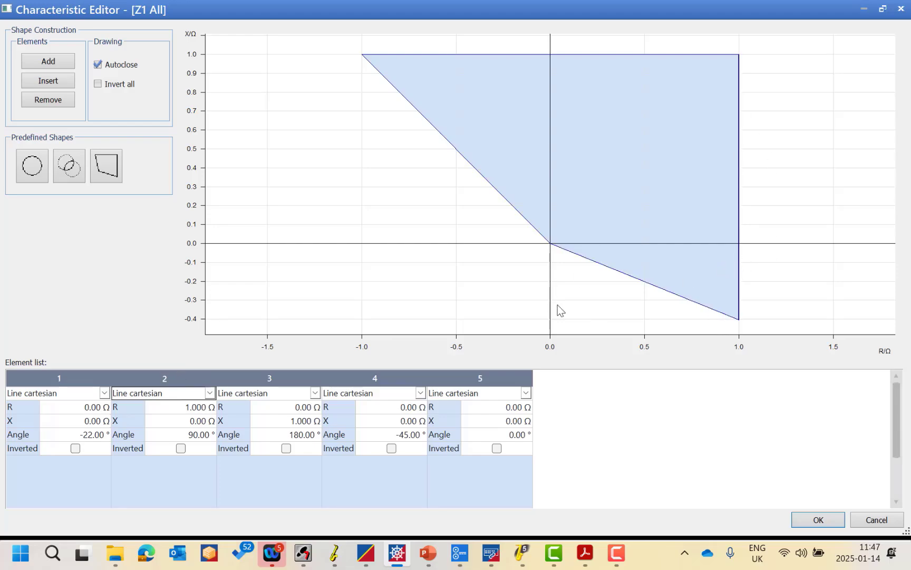
double_click(159, 407)
type("2.9")
left_click(204, 422)
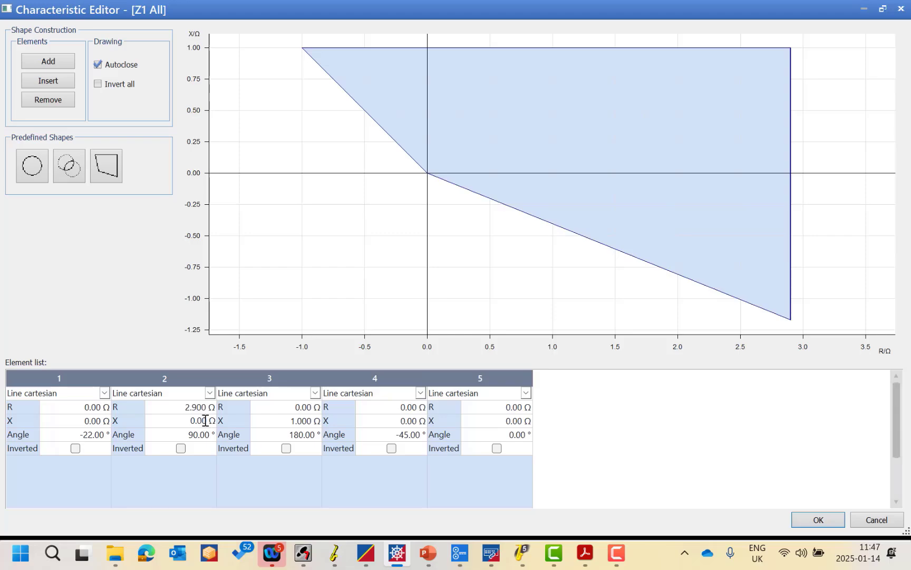
left_click(200, 434)
double_click(197, 434)
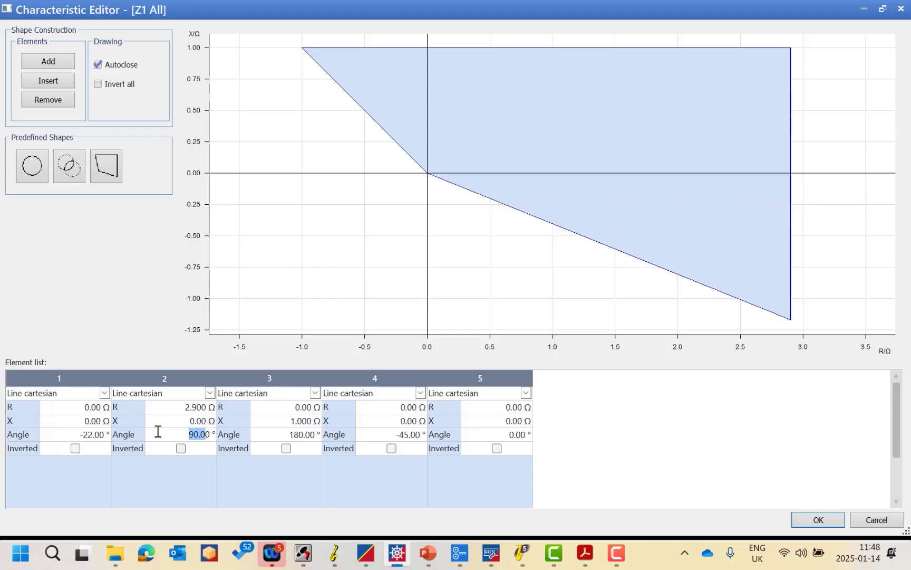
type("64")
left_click(175, 383)
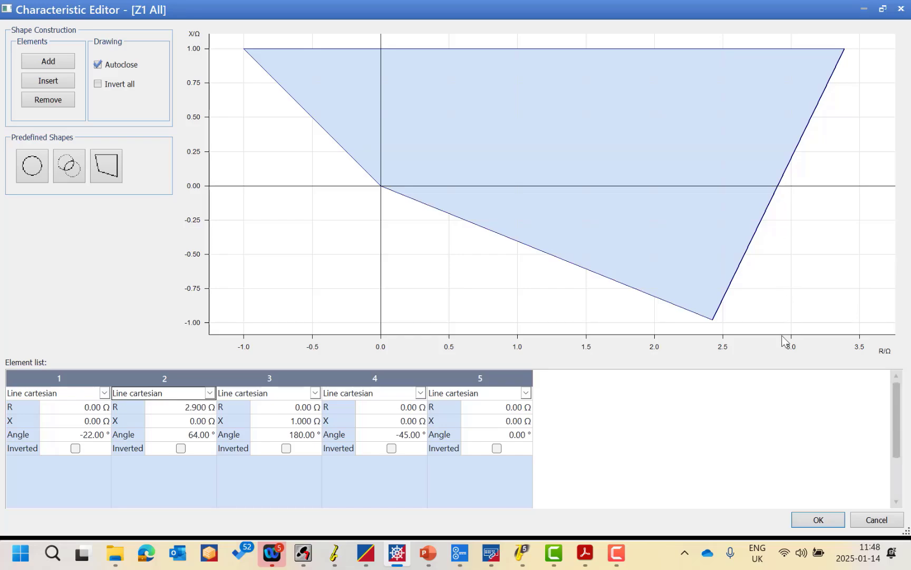
Step: Set line element 3's X to 6 Ω, the zone's reactance reach
left_click(288, 372)
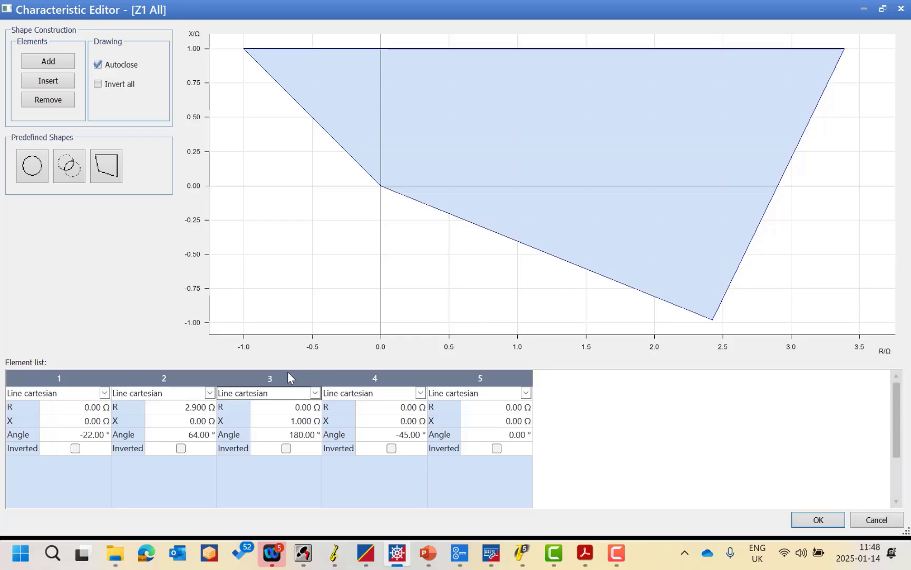
left_click(304, 420)
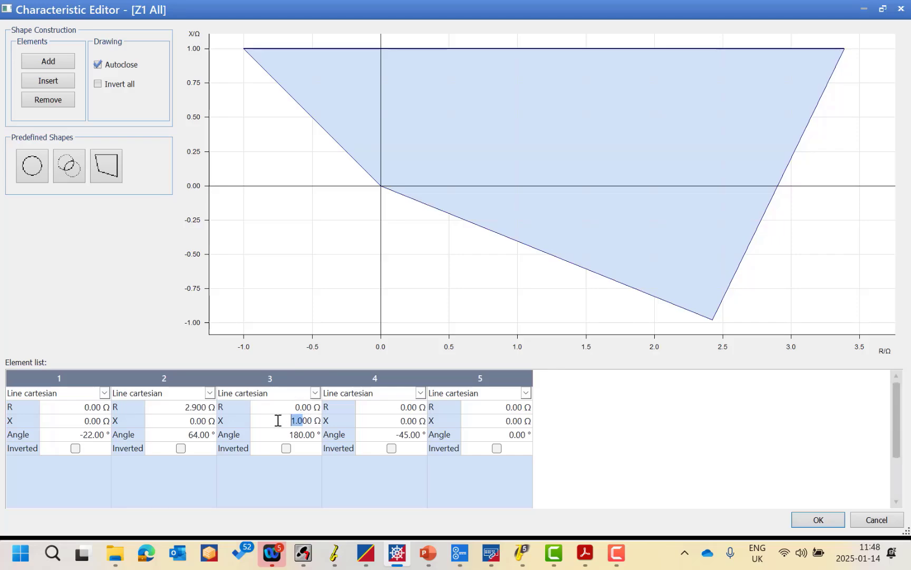
type("6")
left_click(302, 440)
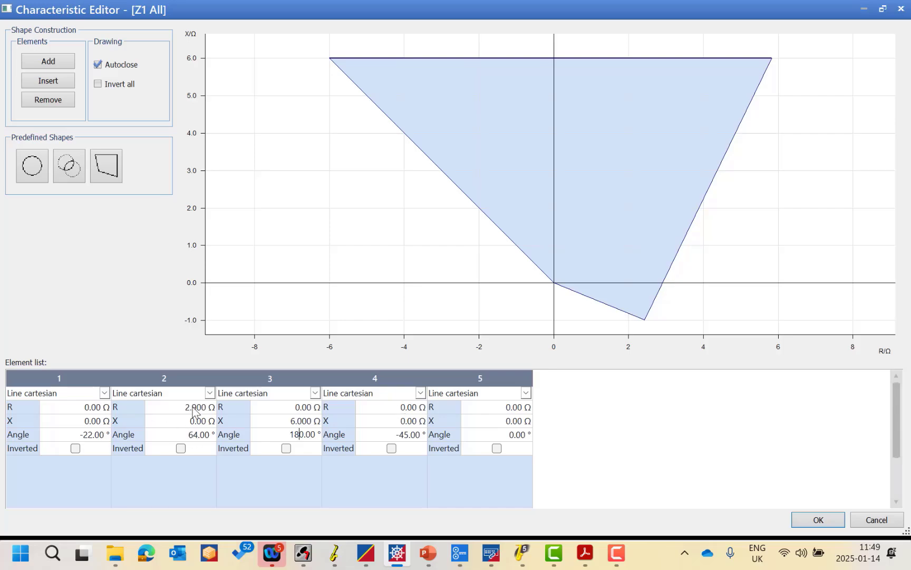
Step: Set line element 4's R to -2.9 Ω and its angle to 244°
left_click(395, 410)
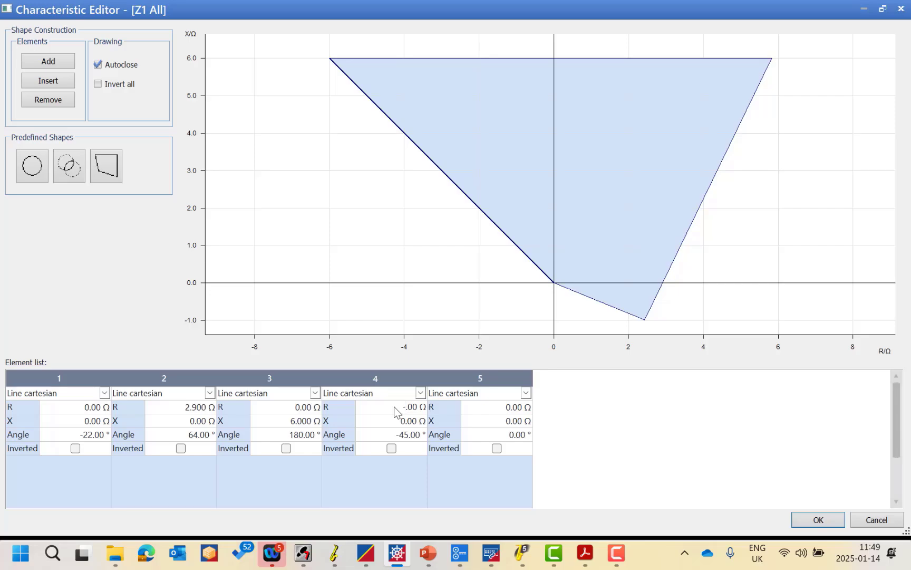
type("2.9")
left_click(407, 421)
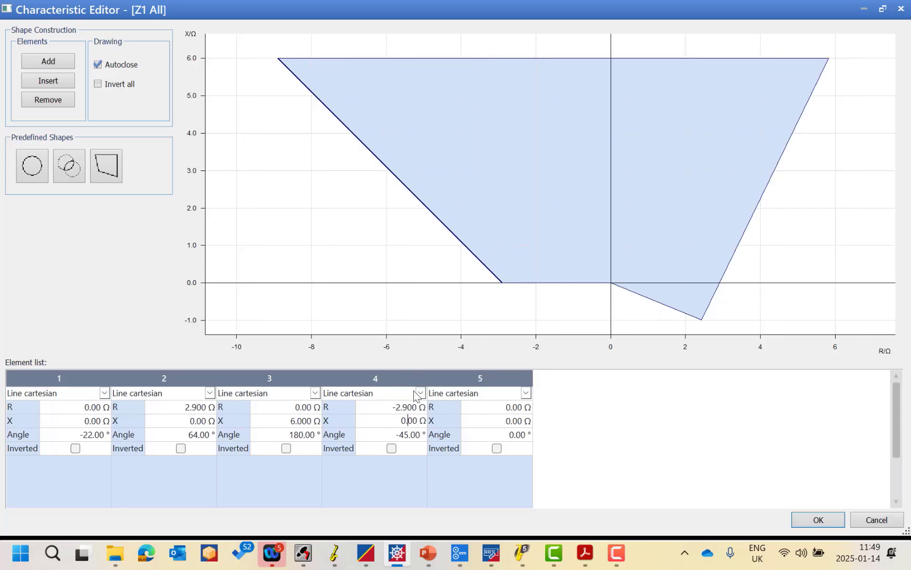
left_click(409, 434)
left_click_drag(409, 434, 376, 434)
type("244")
left_click(404, 425)
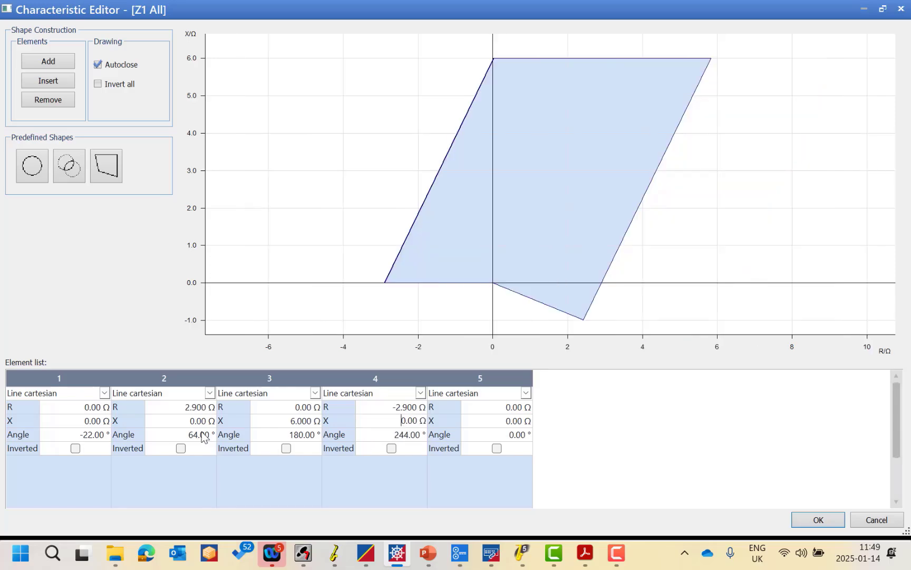
Step: Set line element 5's angle to 300° and accept the finished Z1 characteristic
left_click(515, 417)
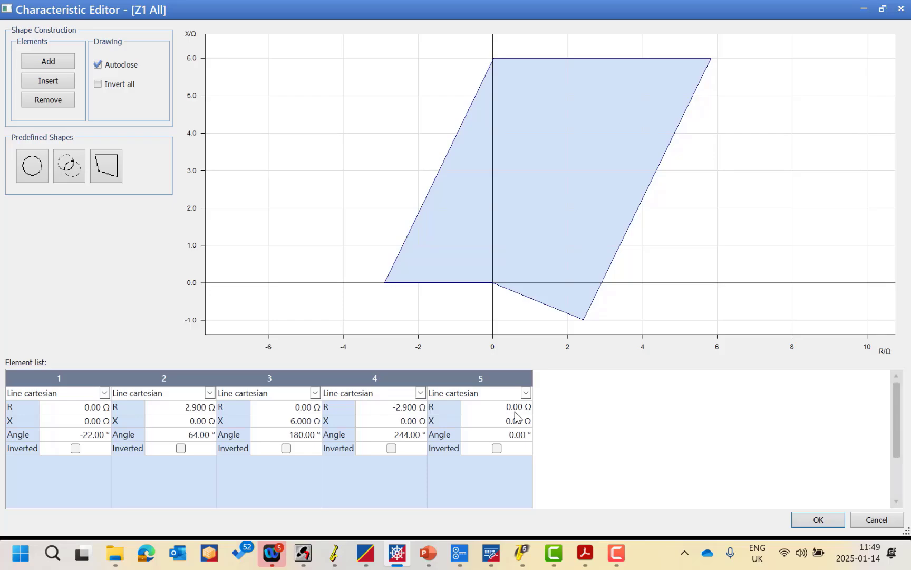
type("300")
key("Return")
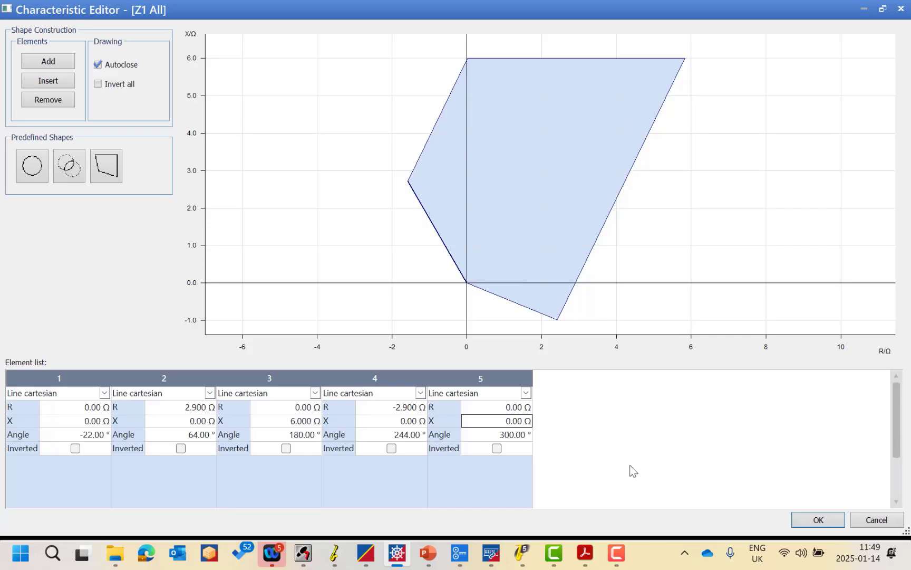
left_click(818, 520)
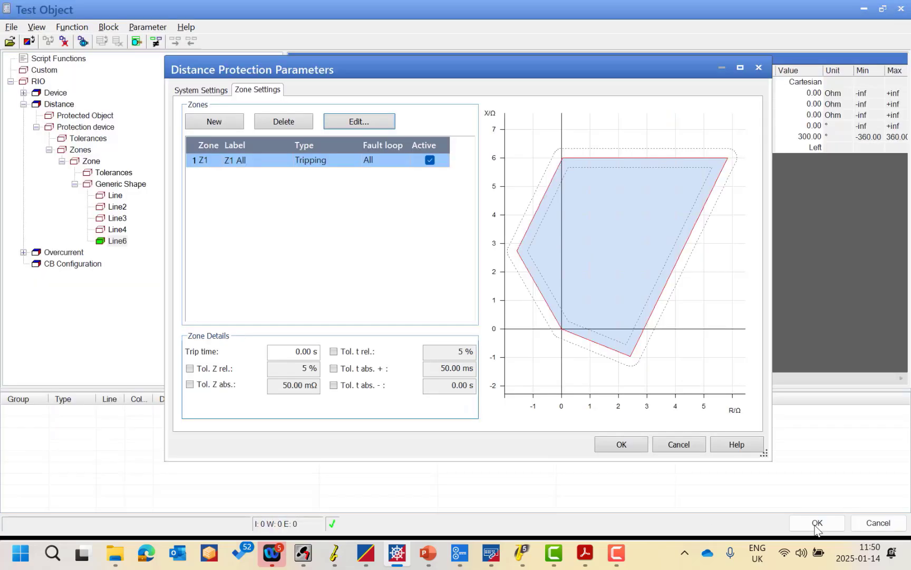
Step: Set zone Z1's trip time to 30 ms and enable its relative 5 % and absolute 50 mΩ impedance tolerances
triple_click(310, 352)
type("30ms")
key("Tab")
left_click(239, 160)
left_click(205, 370)
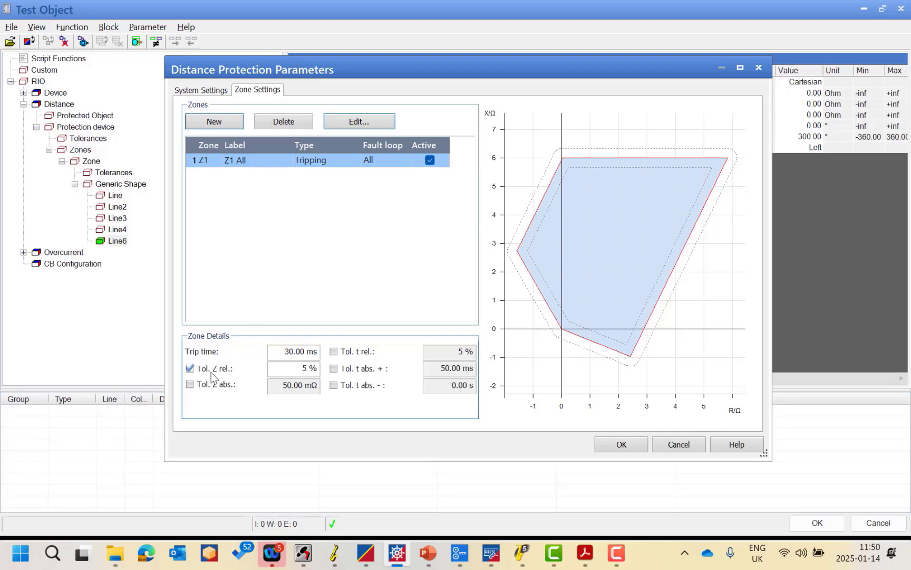
left_click(205, 389)
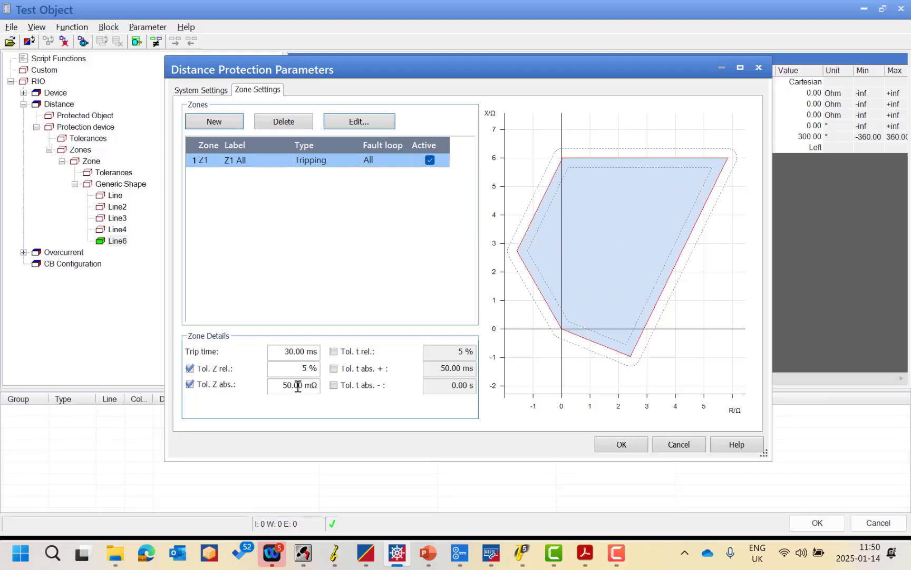
left_click(384, 249)
Step: Duplicate zone Z1 and assign the two entries as zones Z1 and Z2
left_click(268, 160)
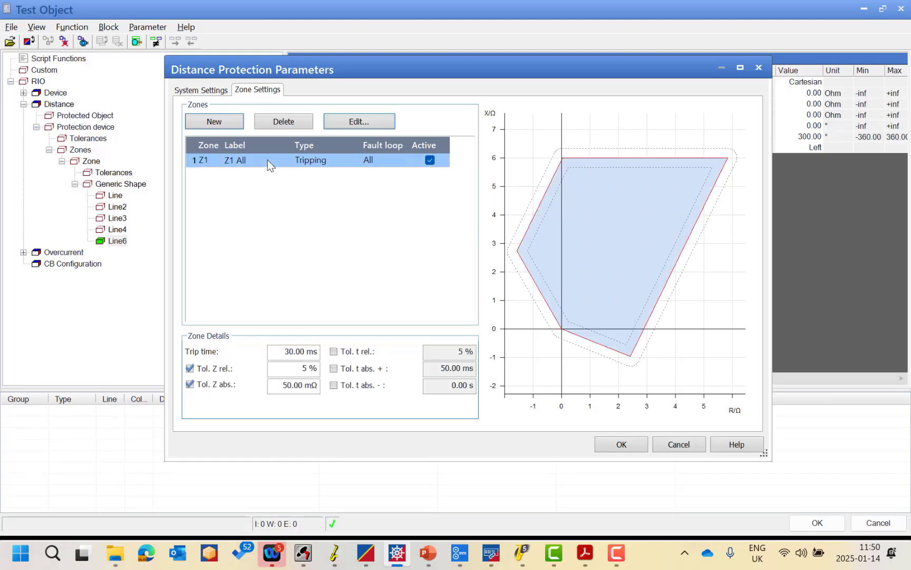
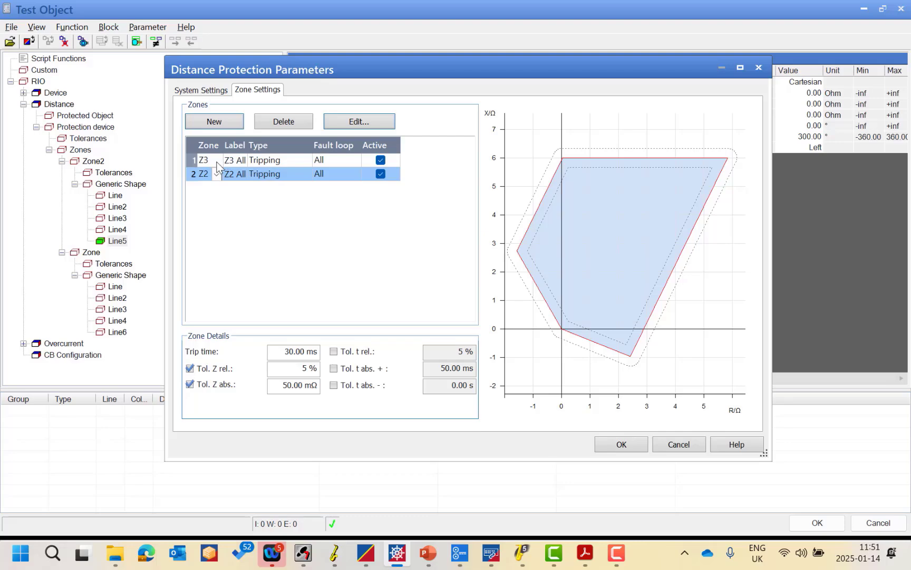
left_click(216, 160)
left_click(212, 173)
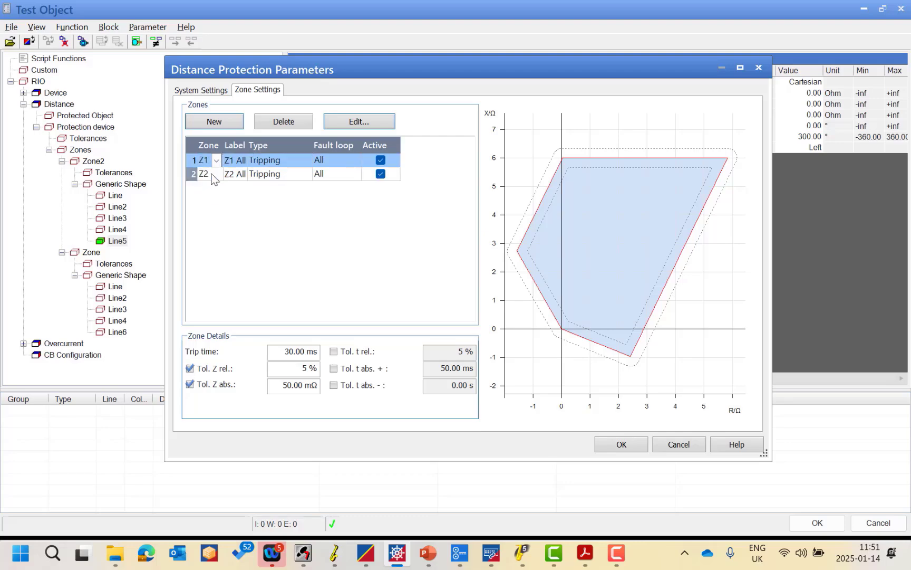
left_click(271, 160)
Step: Set zone Z2's trip time to 430 ms
left_click(245, 176)
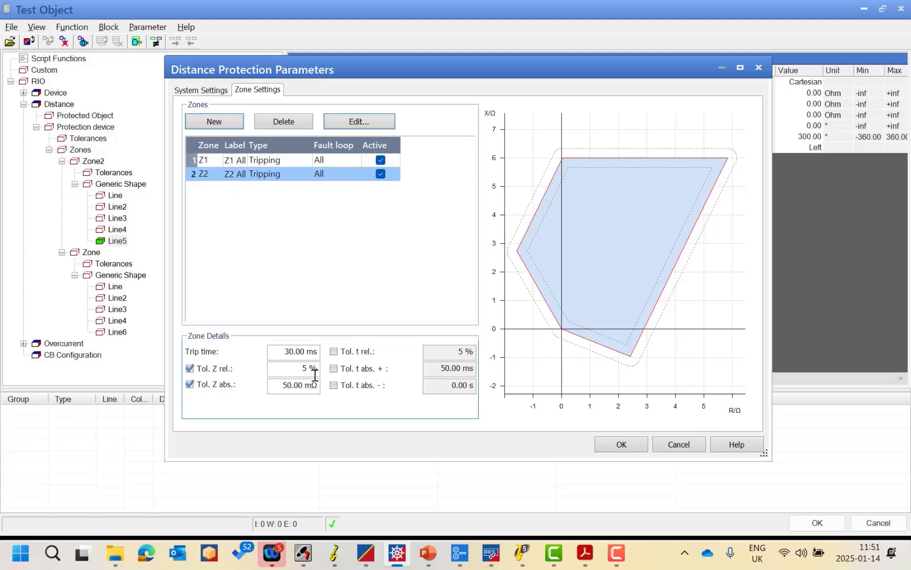
left_click(280, 352)
type("4")
left_click(324, 178)
Step: Open zone Z2's characteristic for editing and check the Zone 2 line table on the PowerPoint slide
left_click(362, 124)
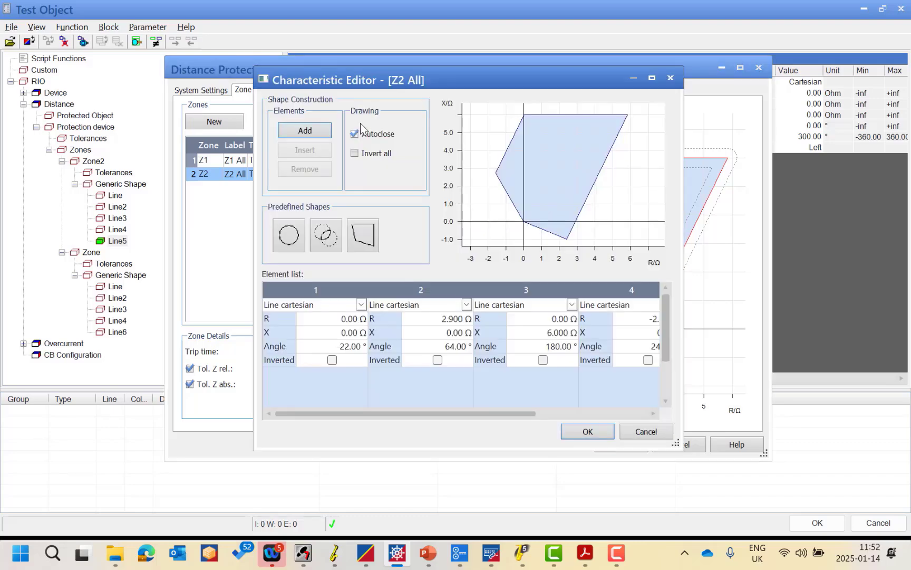
double_click(471, 79)
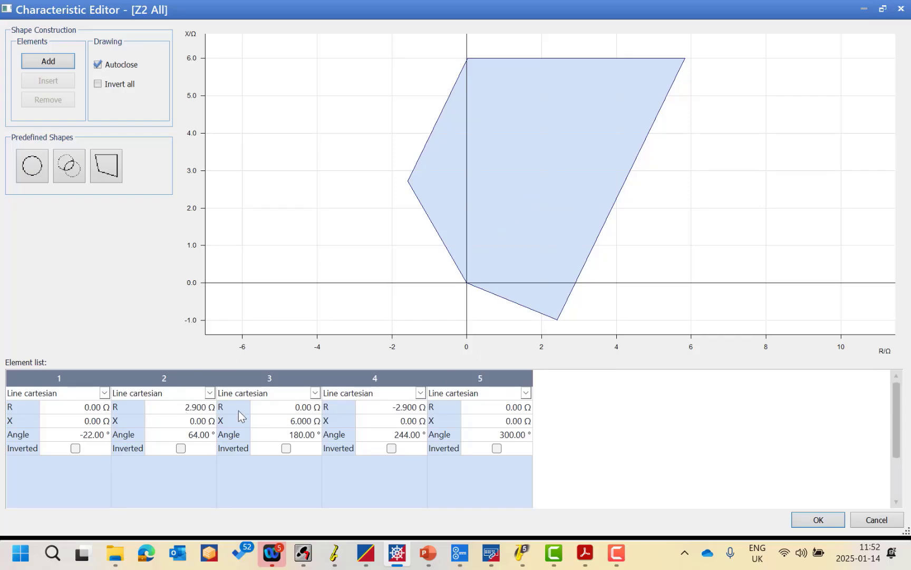
left_click(437, 557)
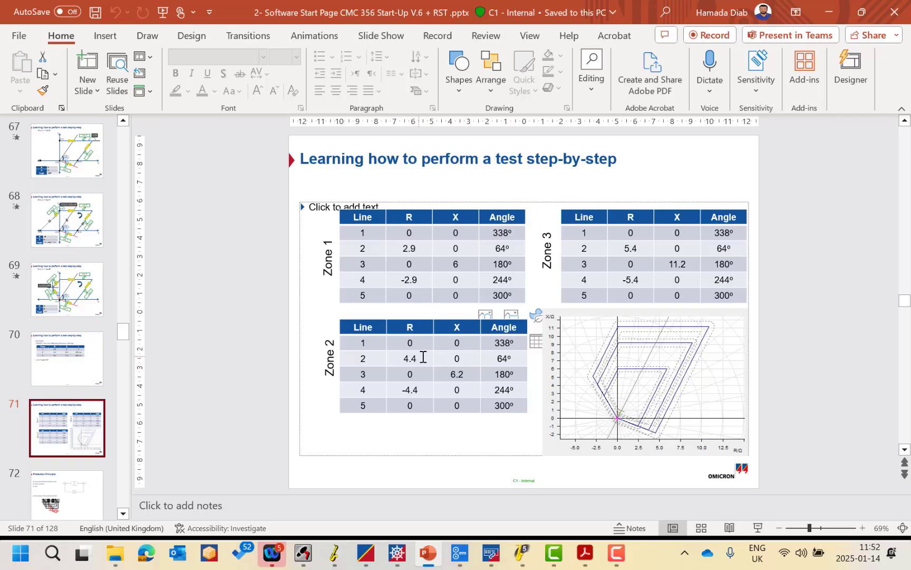
left_click(622, 563)
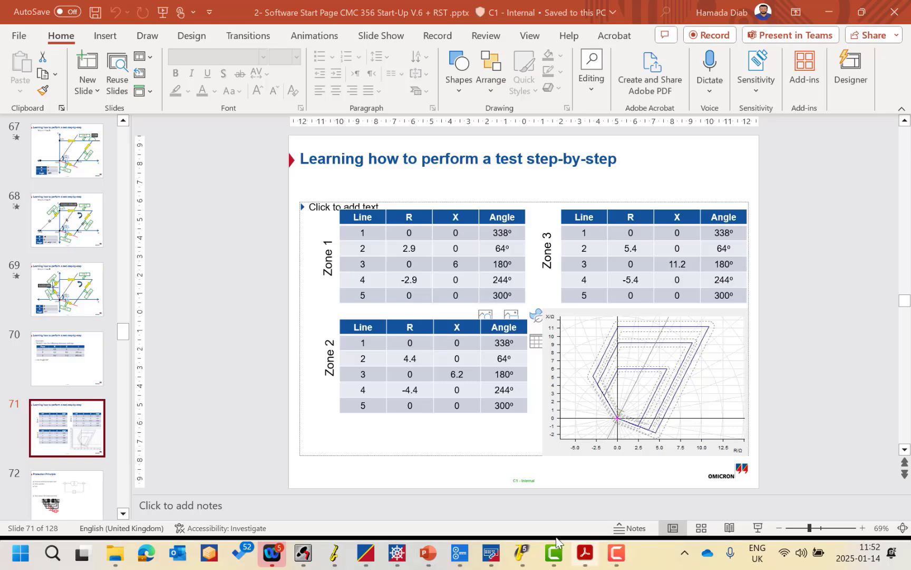
left_click(397, 553)
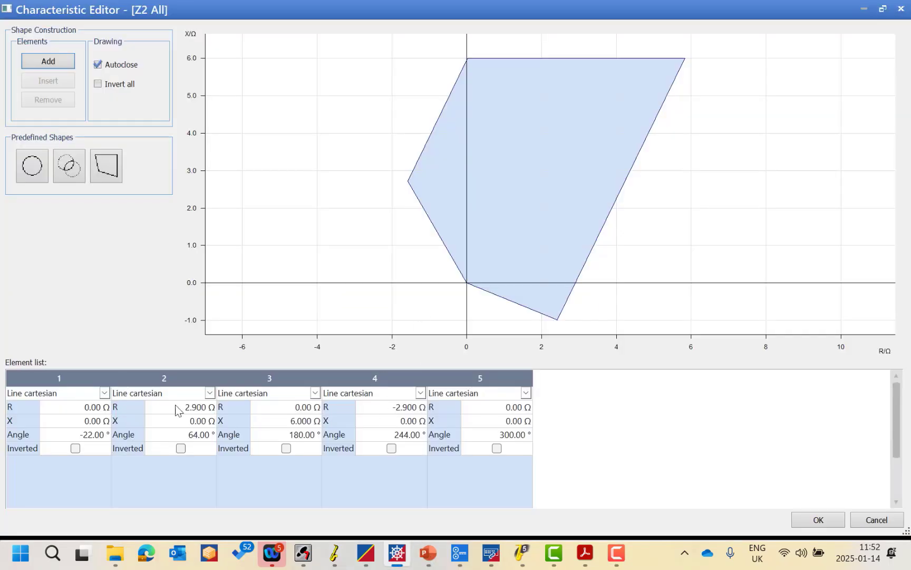
Step: In the Z2 characteristic, set line element 2's R to 4.4 Ω and line element 3's X to 9.2 Ω
left_click(195, 406)
left_click_drag(198, 407, 178, 406)
type("4")
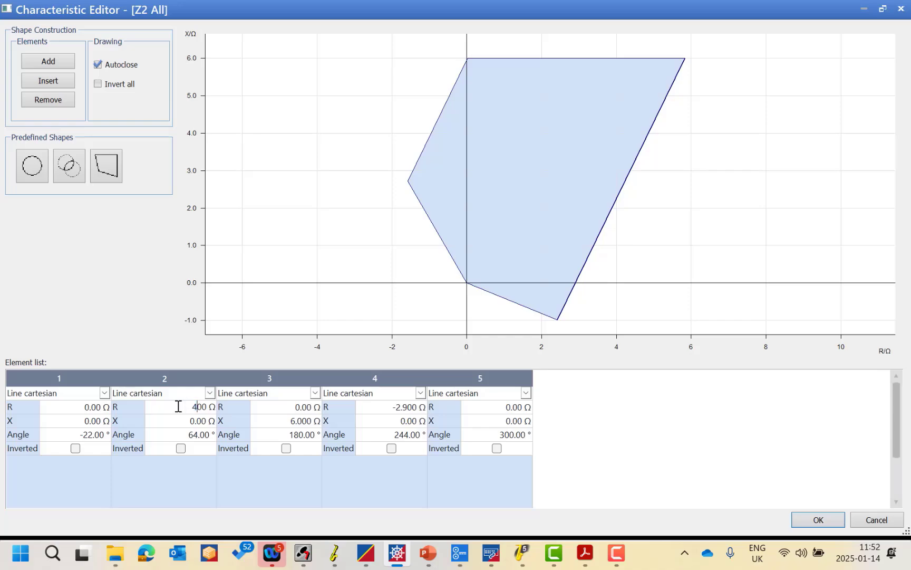
type(".4")
left_click(297, 427)
left_click_drag(305, 420, 287, 420)
type("9.00")
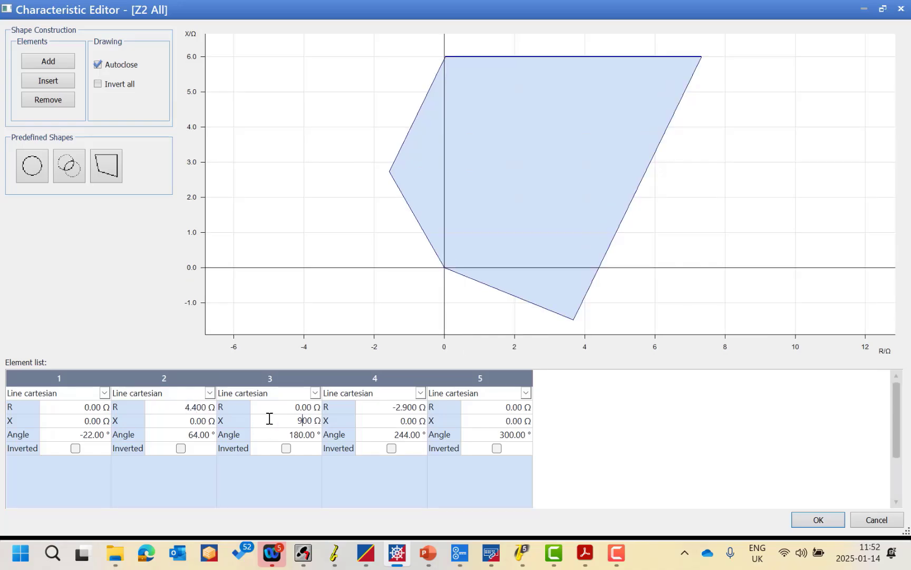
type("2")
Step: Set line element 4's R to -4.4 Ω and accept the Z2 characteristic
left_click(406, 412)
left_click_drag(407, 406, 400, 406)
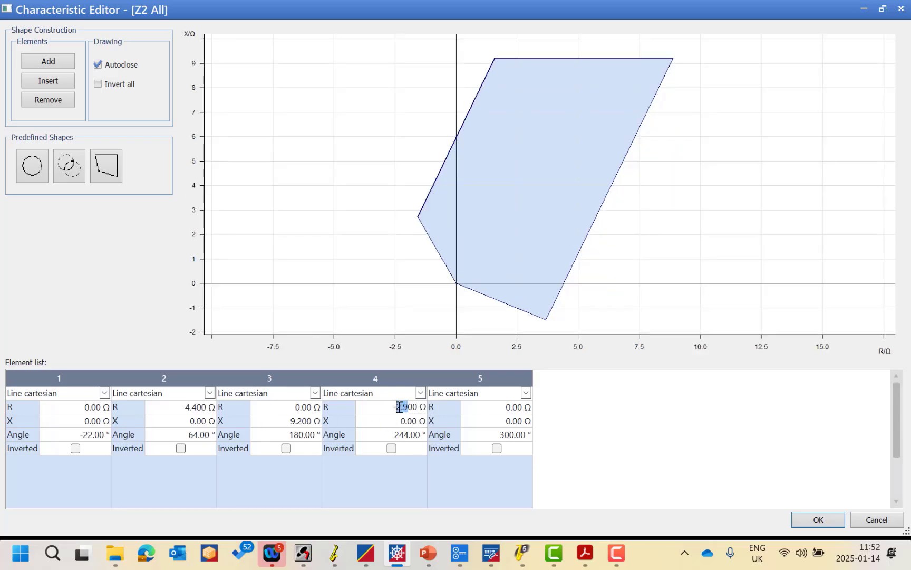
type("4.4")
left_click(490, 419)
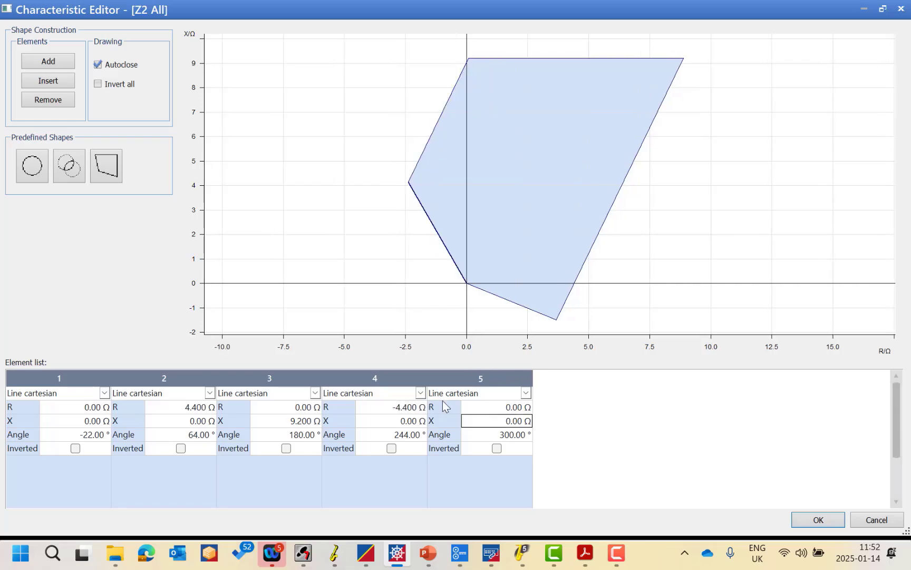
left_click(809, 518)
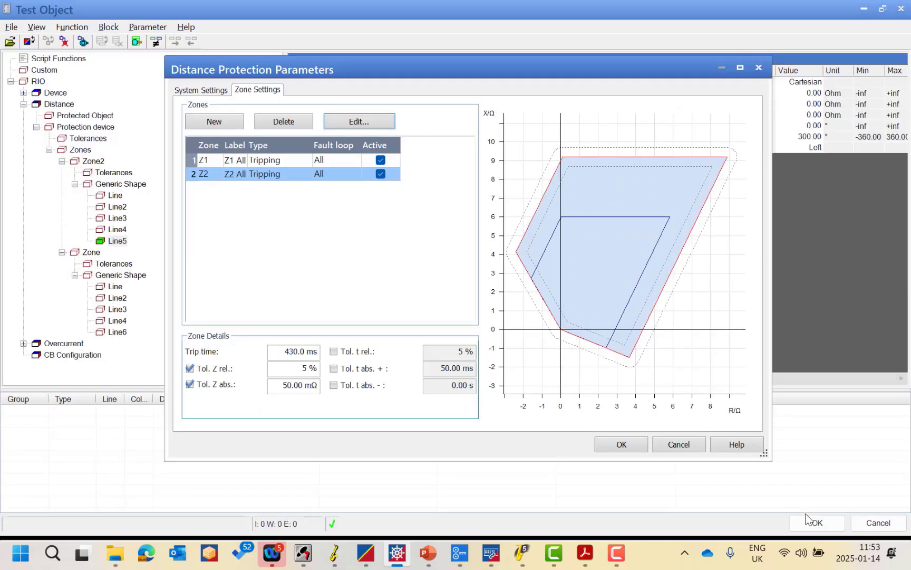
Step: Compare zones Z1 and Z2 on the impedance plot and review the line elements of Z2's characteristic
left_click(299, 161)
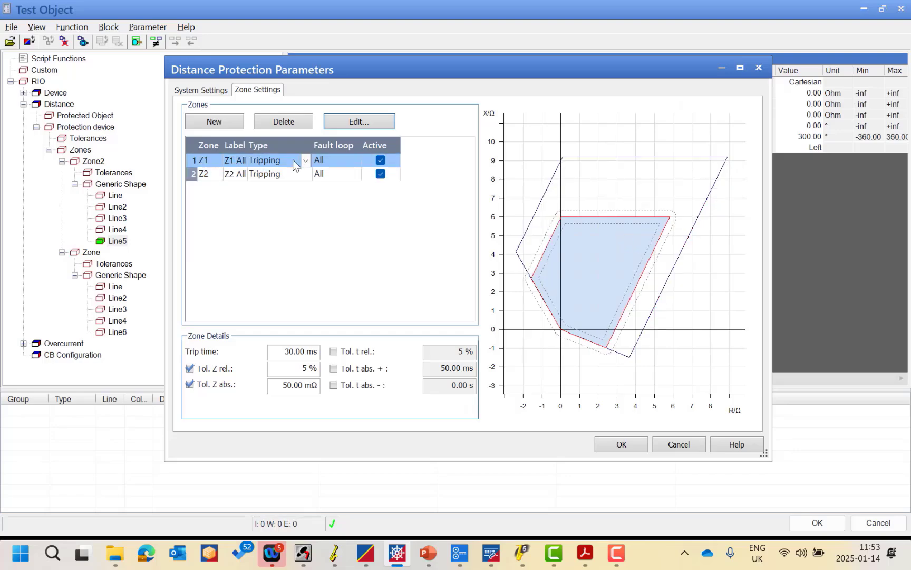
left_click(273, 175)
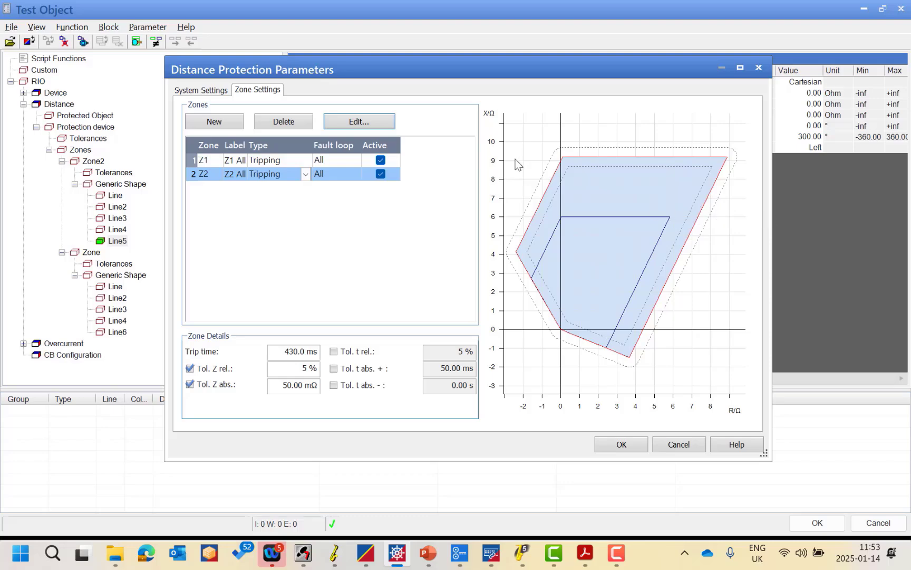
left_click(357, 122)
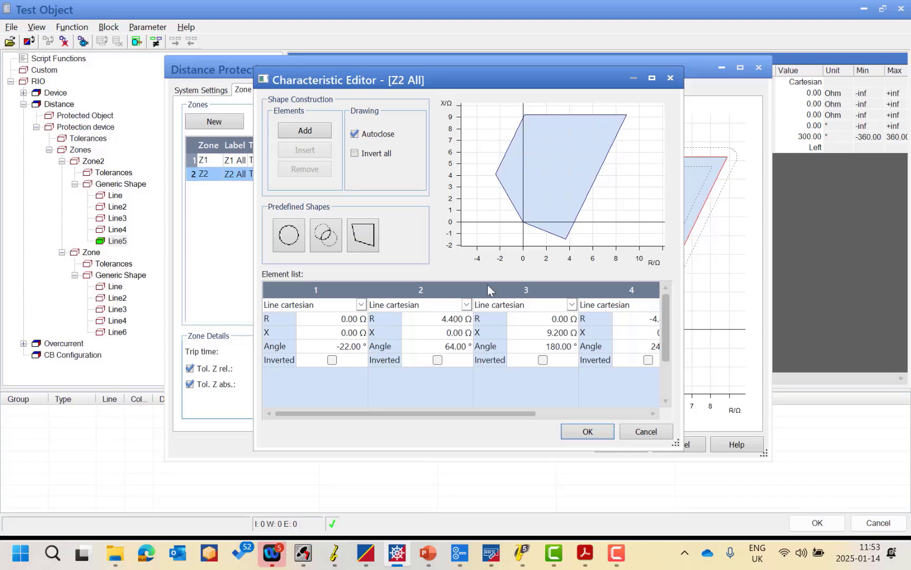
left_click(597, 430)
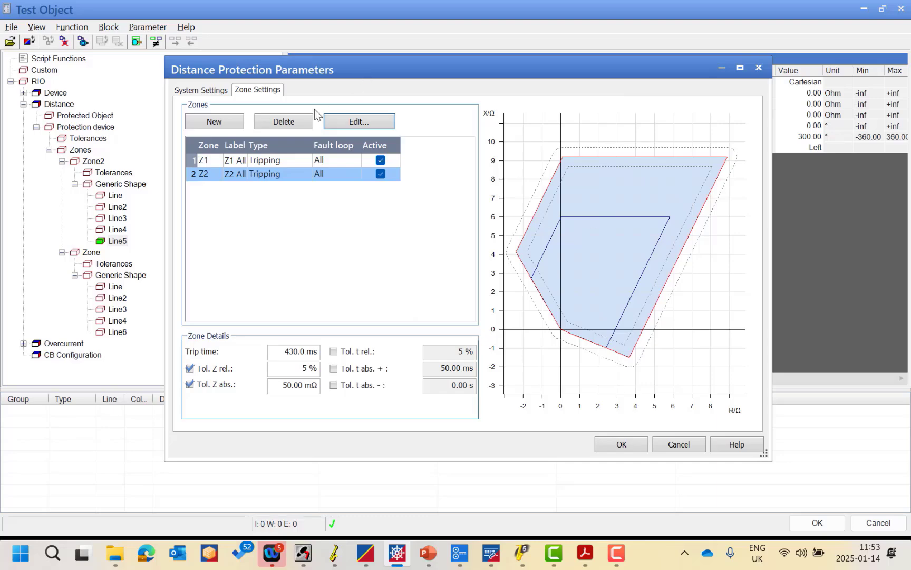
Step: Duplicate zone Z2 as a third zone and set the copy's trip time to 830 ms
right_click(222, 175)
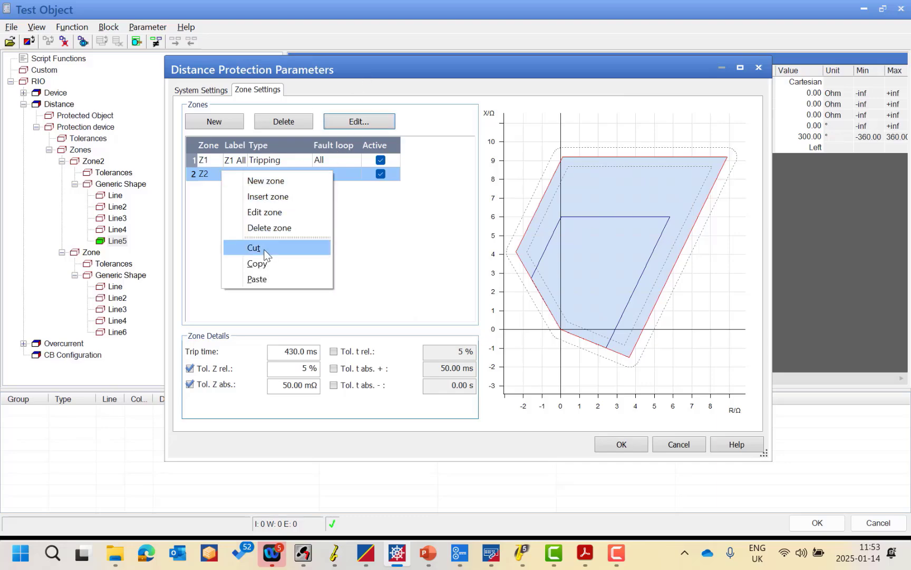
left_click(258, 263)
right_click(259, 217)
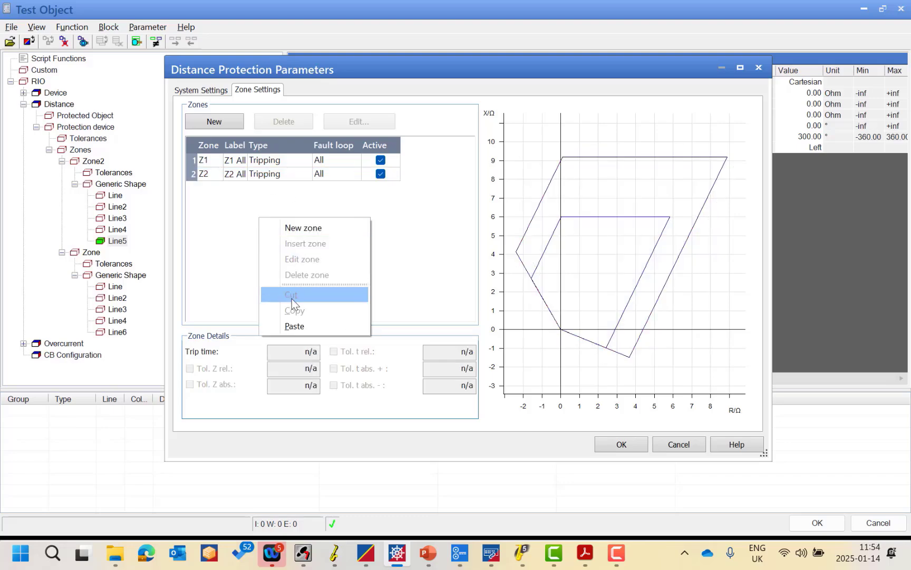
left_click(294, 325)
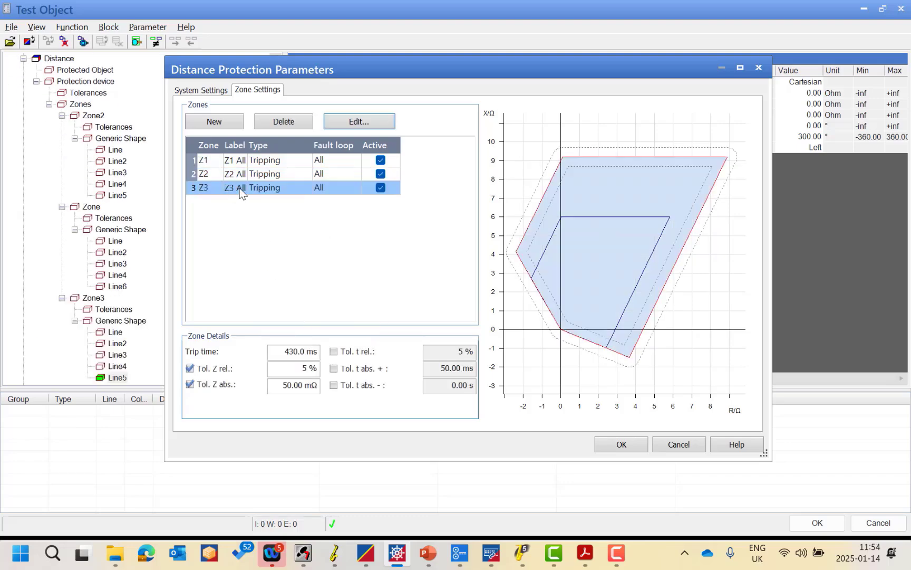
left_click(290, 351)
type("8")
Step: Open zone Z3's characteristic for editing and check the Zone 3 line table on the PowerPoint slide
left_click(357, 119)
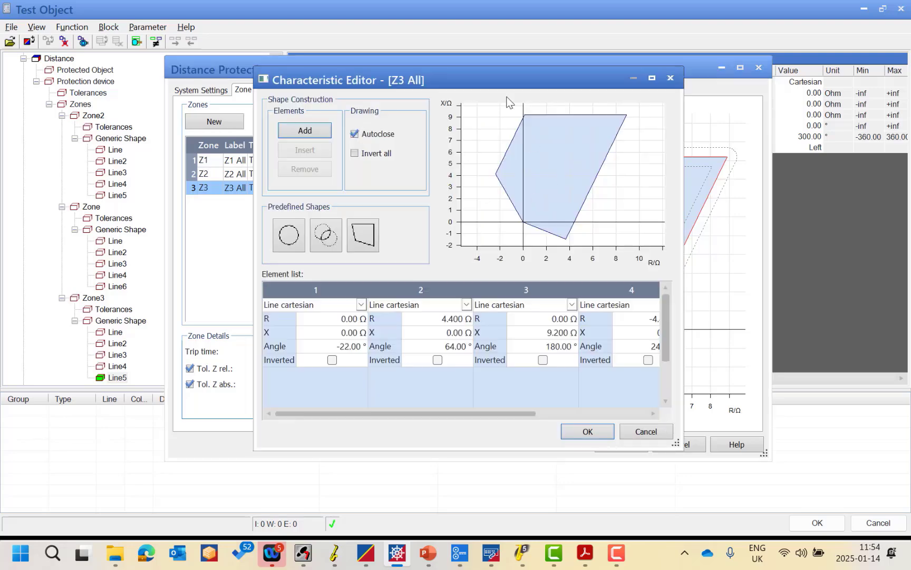
left_click(429, 552)
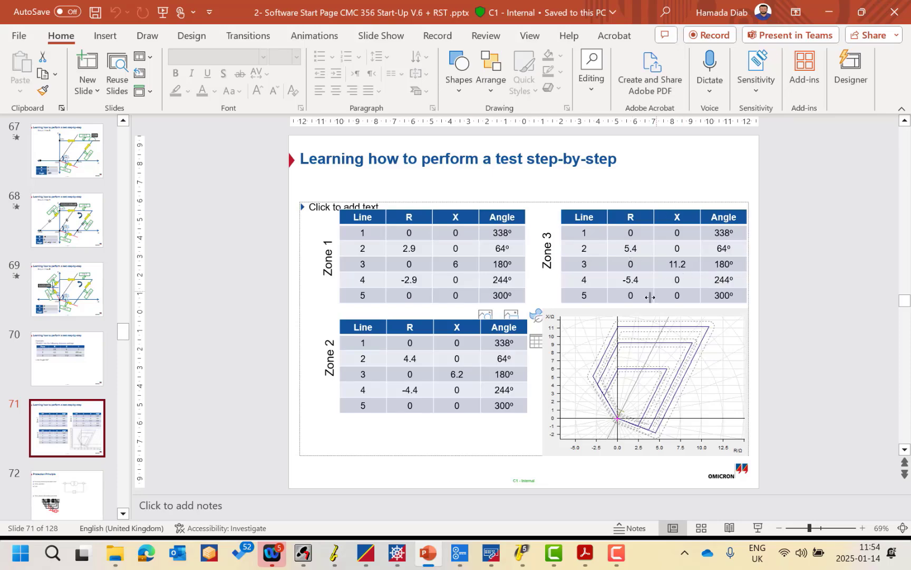
left_click(614, 563)
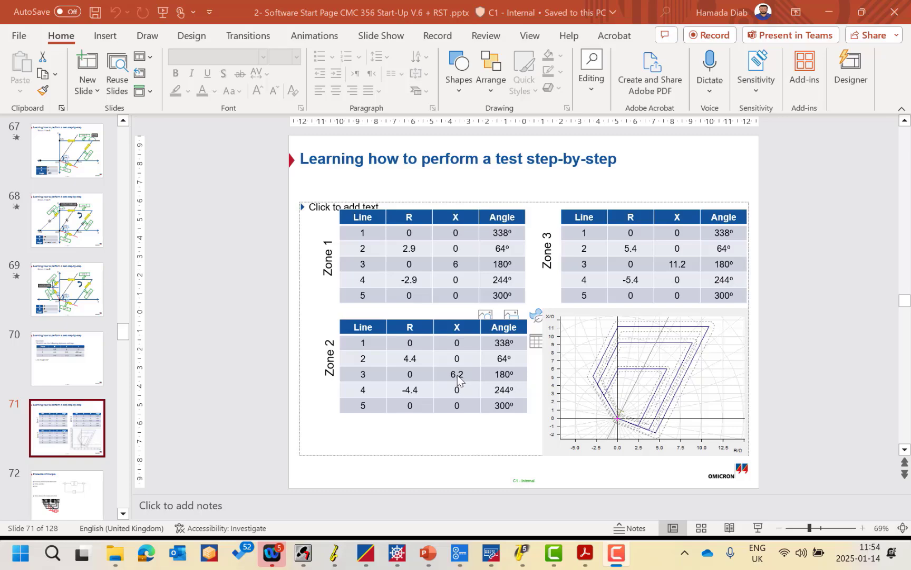
left_click(366, 553)
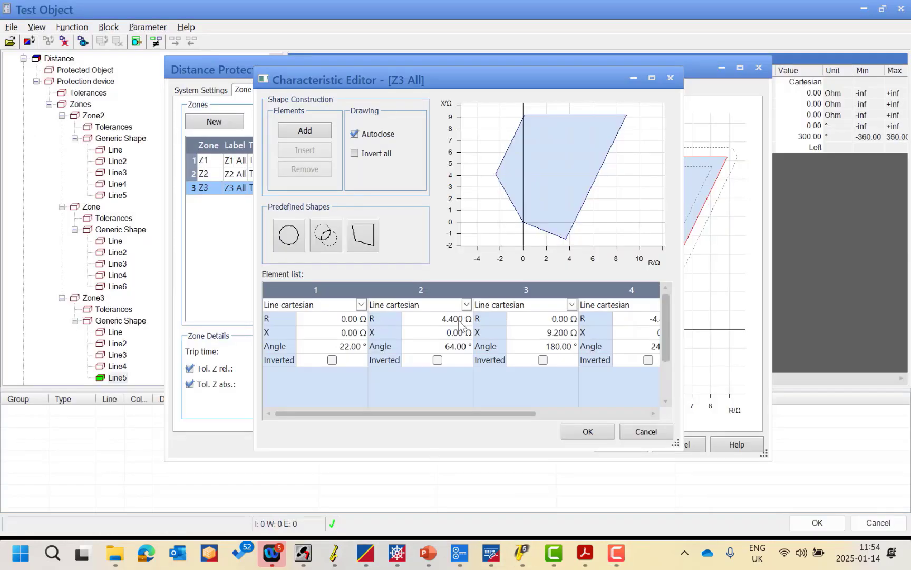
Step: In the Z3 characteristic, set line element 2's R to 5.4 Ω and line element 3's X to 11.2 Ω
left_click(453, 318)
double_click(422, 316)
type("50.4")
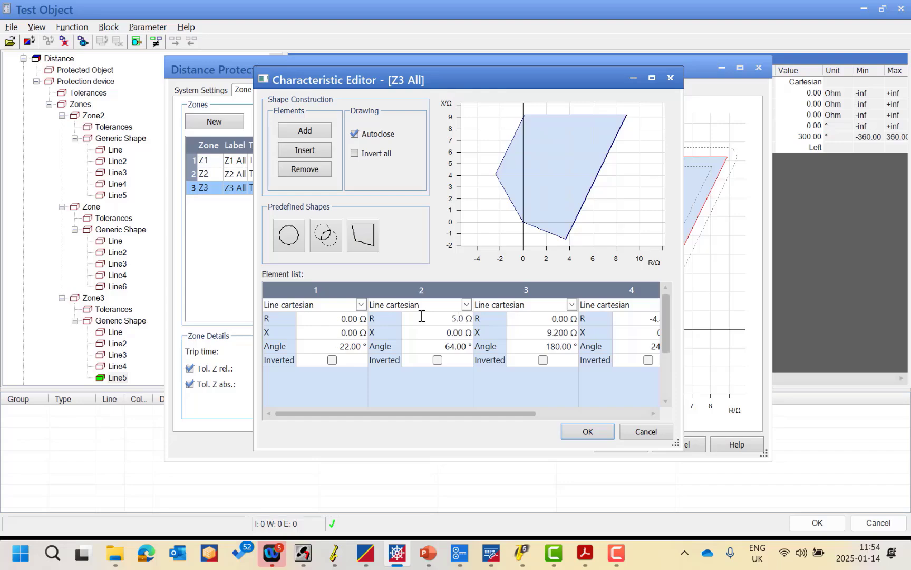
left_click(567, 336)
left_click(567, 337)
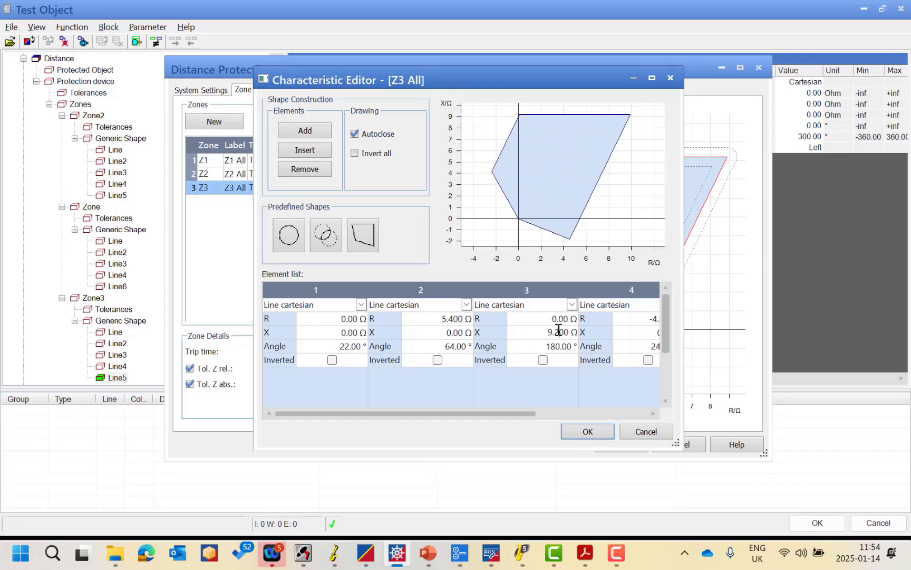
left_click_drag(564, 333, 529, 331)
type("11.2")
Step: Set line element 4's R to -5.4 Ω and accept the Z3 characteristic
left_click_drag(507, 413, 600, 410)
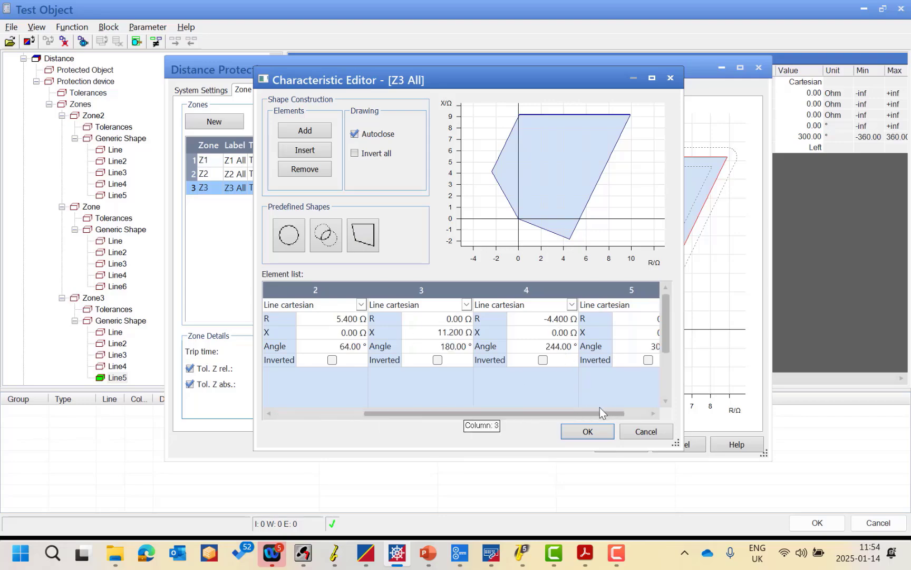
left_click(525, 320)
left_click(524, 320)
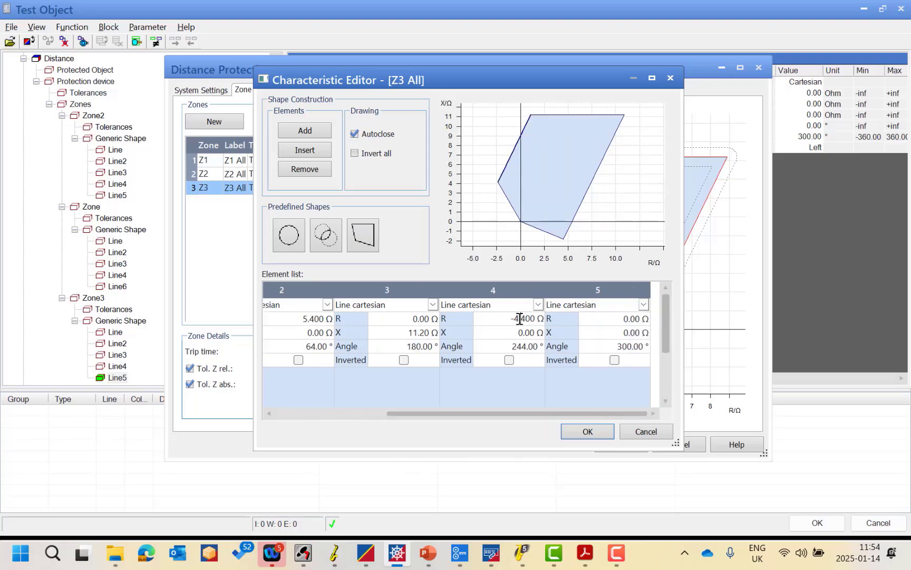
key("BackSpace")
key("BackSpace")
key("BackSpace")
type("-5.")
key("Return")
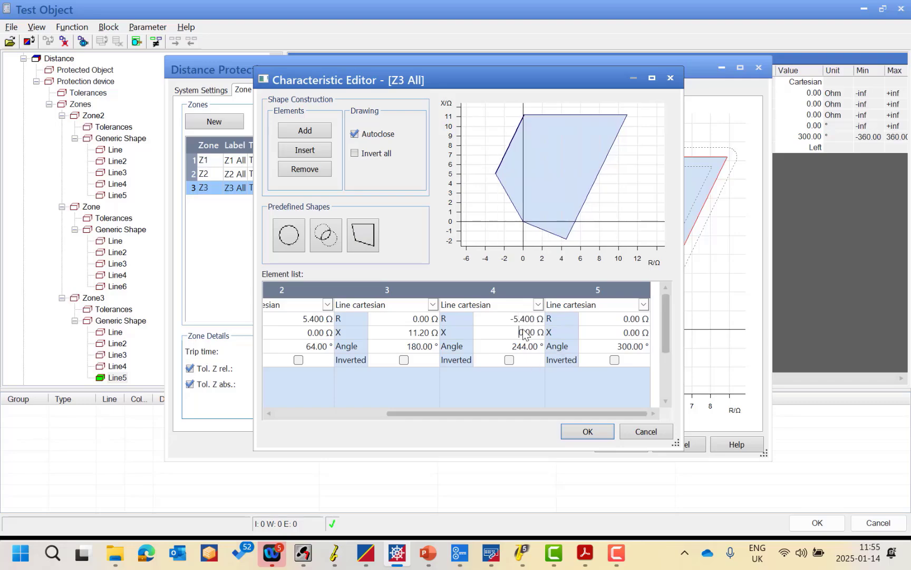
left_click(596, 432)
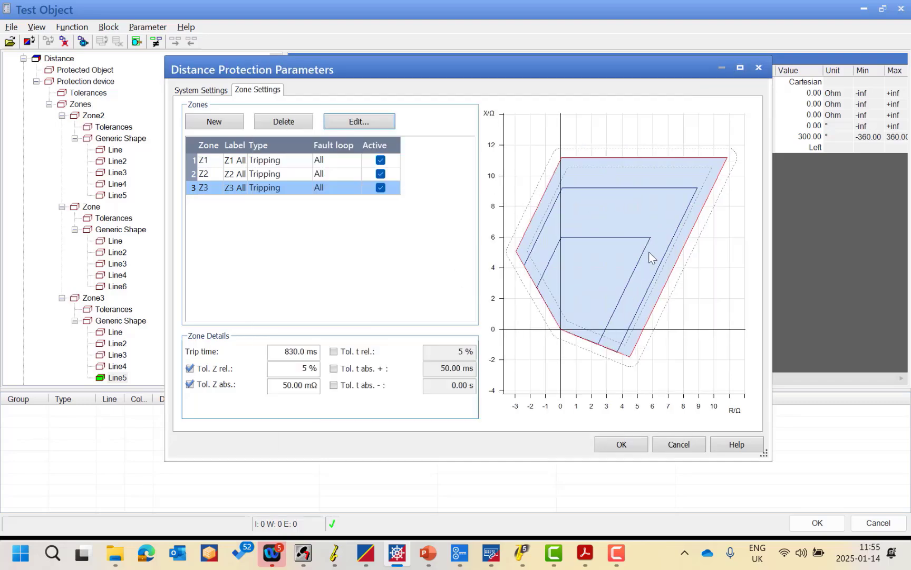
Step: Review zones Z1 to Z3, accept the distance protection parameters and close the test object with its changes kept
left_click(240, 160)
key("Down")
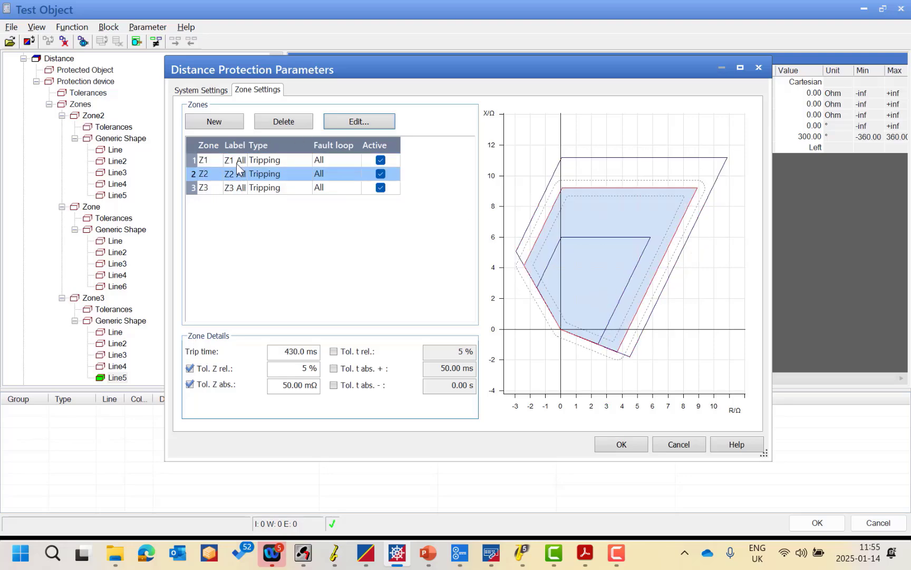
key("Down")
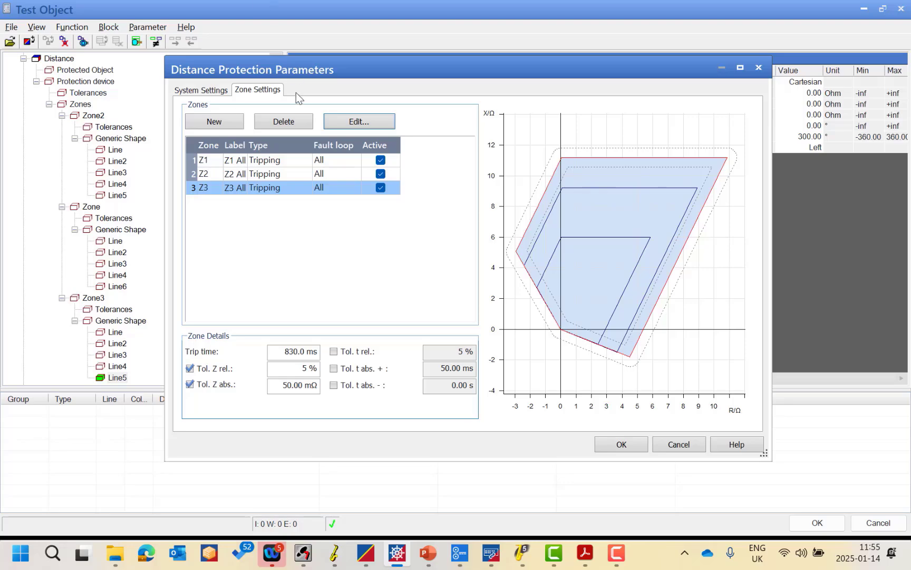
left_click(613, 444)
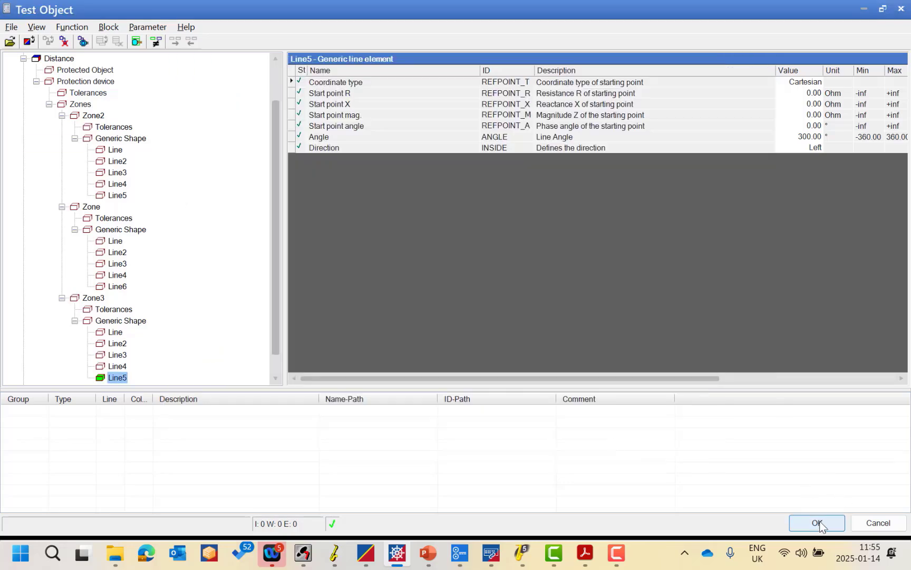
left_click(819, 523)
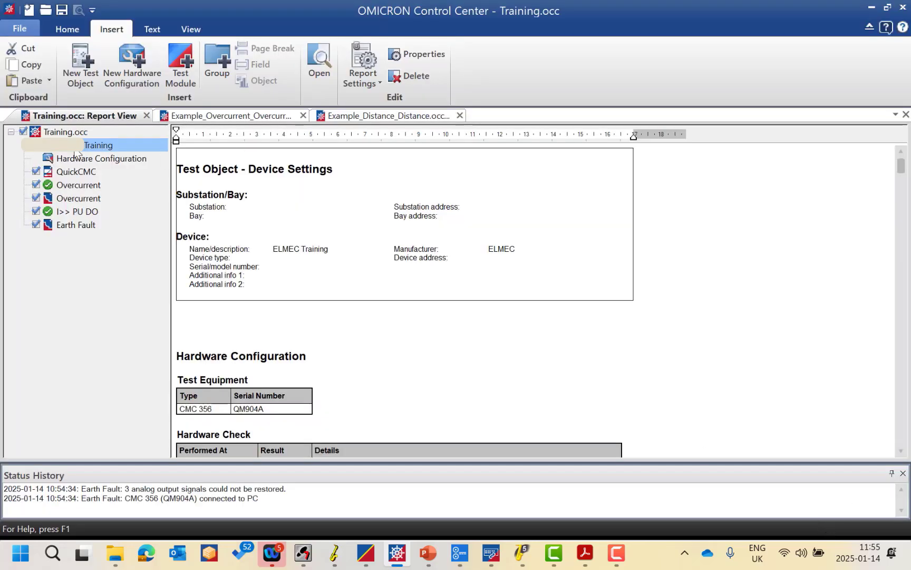